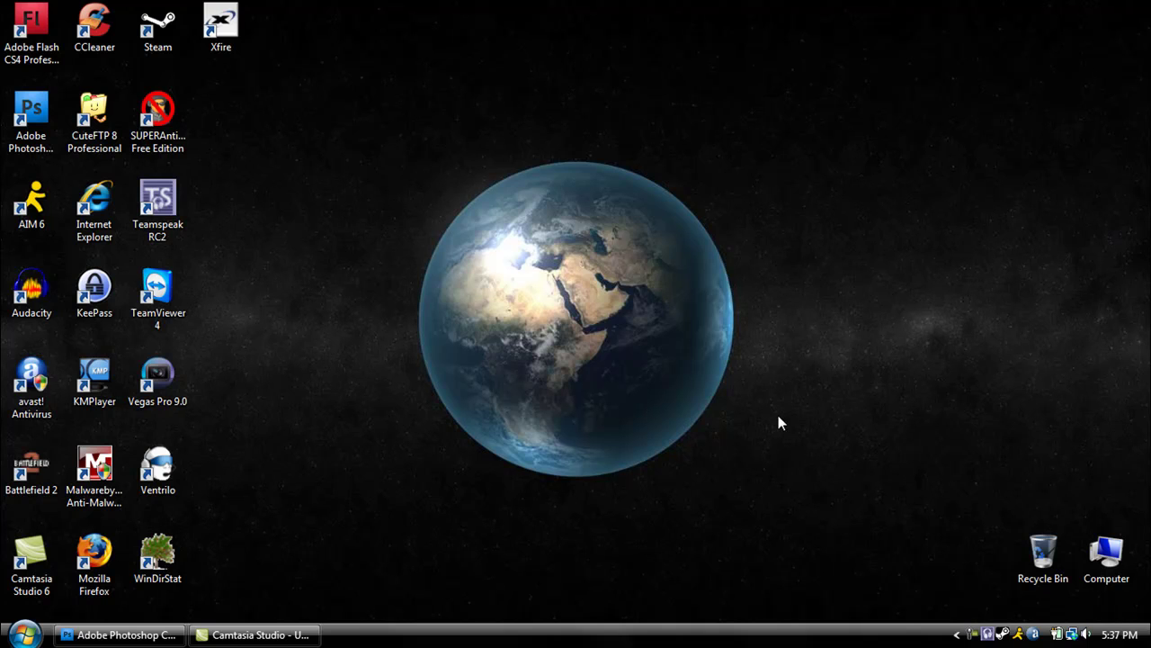
Check the 350×150 px, Transparent-background new-document settings, then cancel without creating a document
click(117, 635)
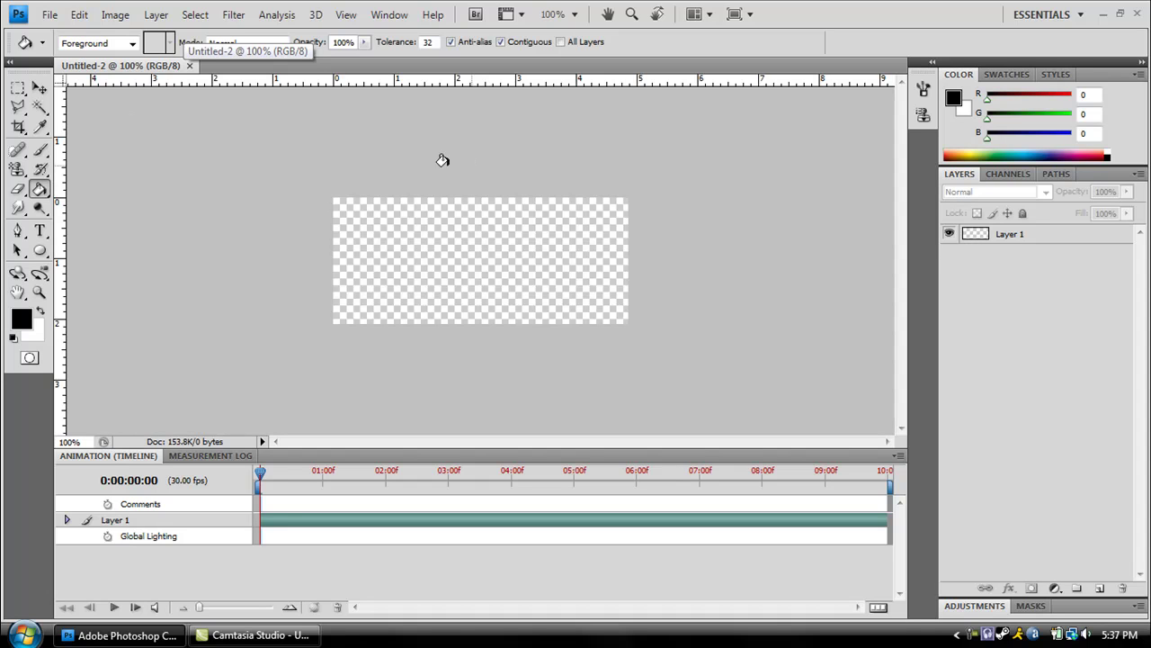
click(50, 14)
click(54, 35)
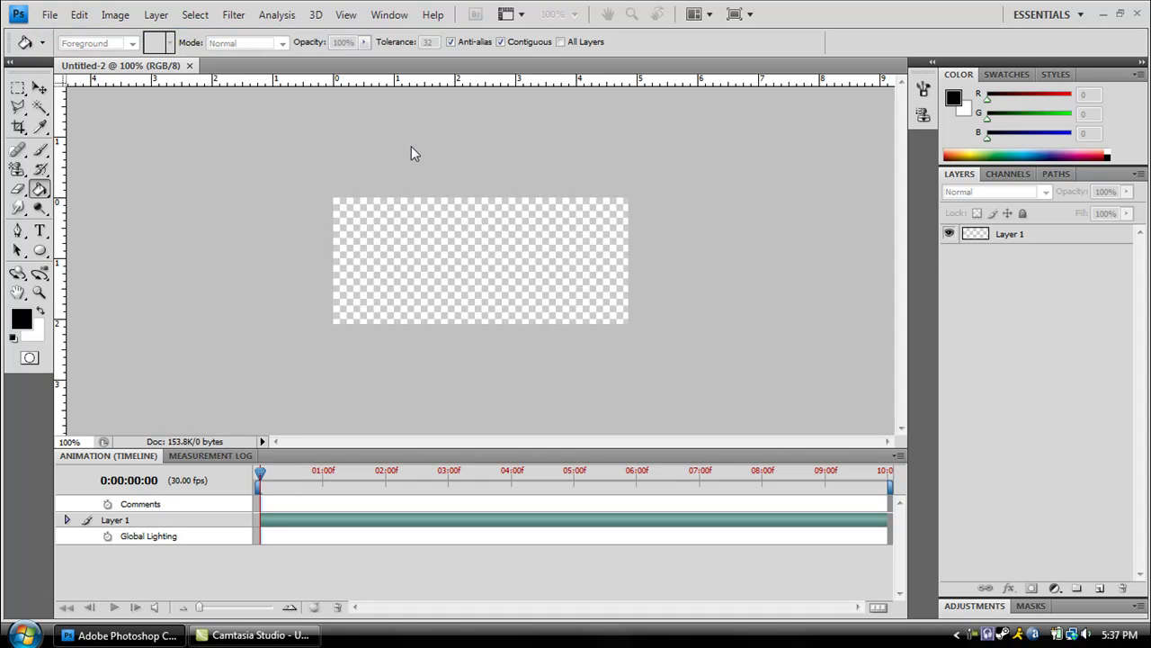
drag(501, 125, 575, 175)
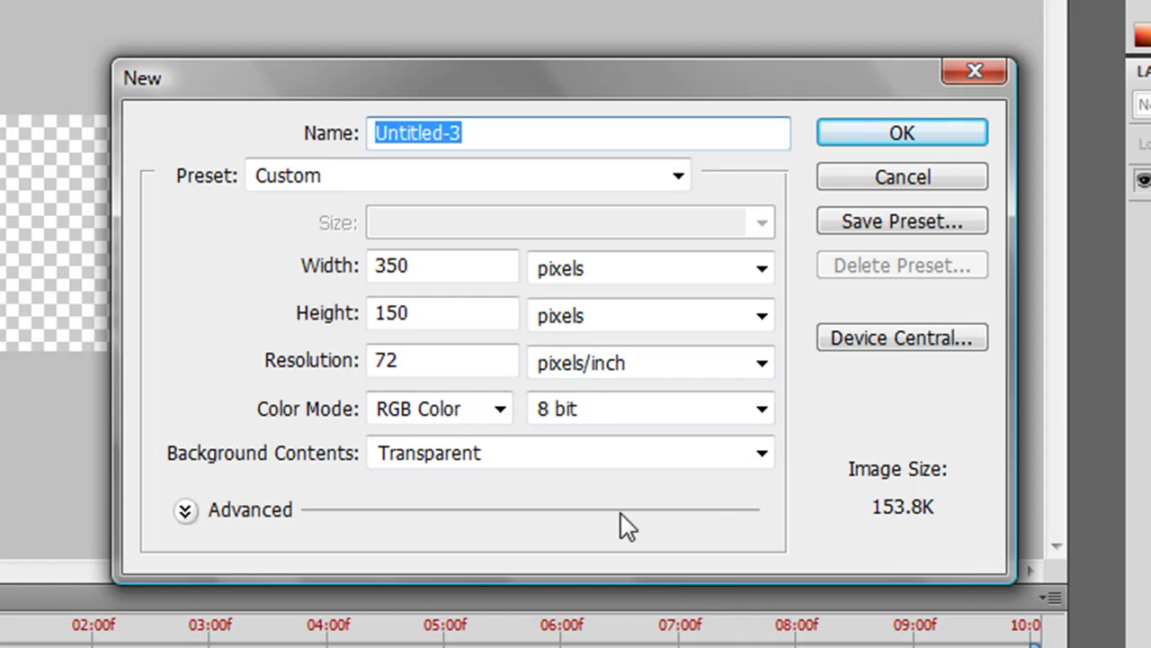
click(769, 453)
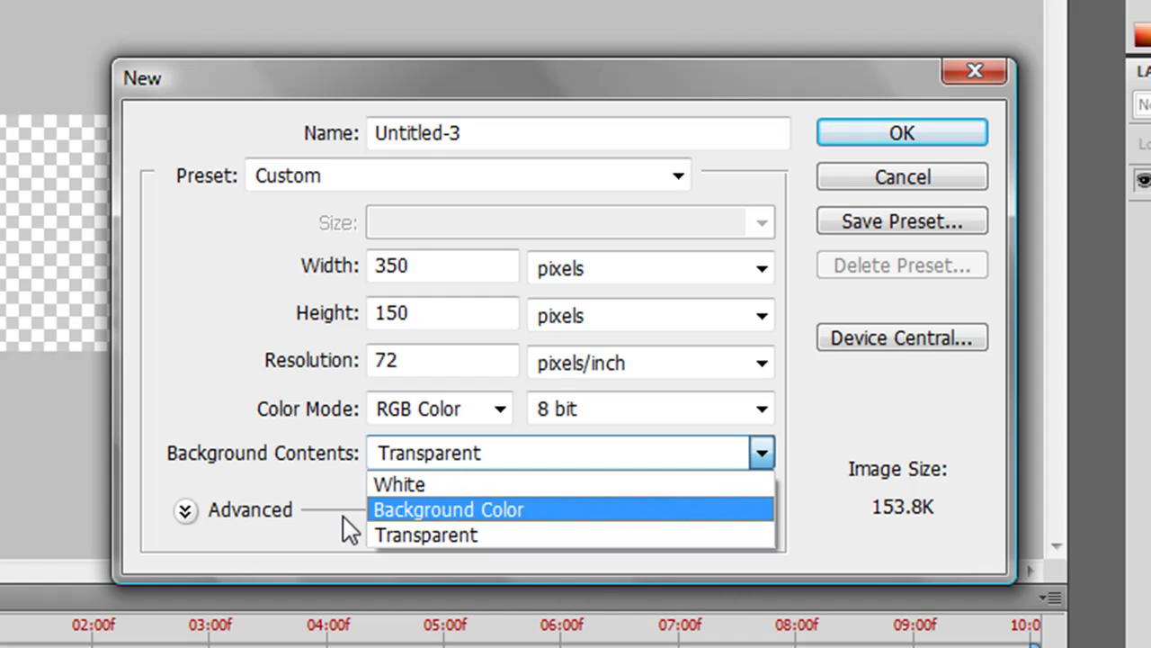
click(279, 365)
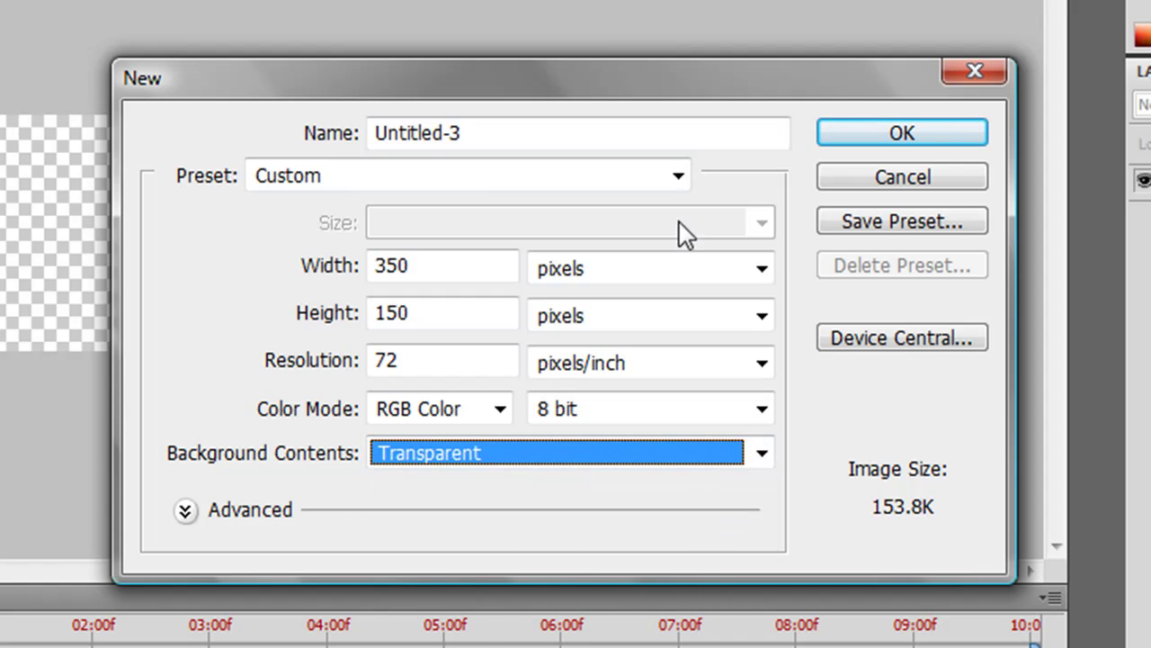
click(847, 176)
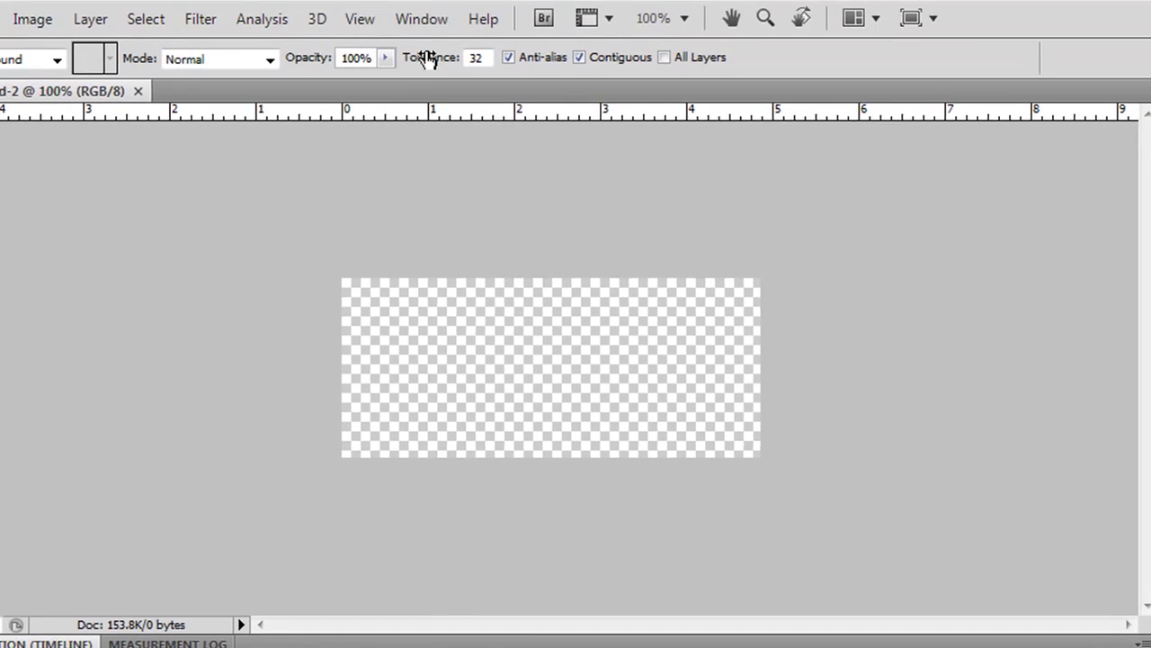
click(431, 21)
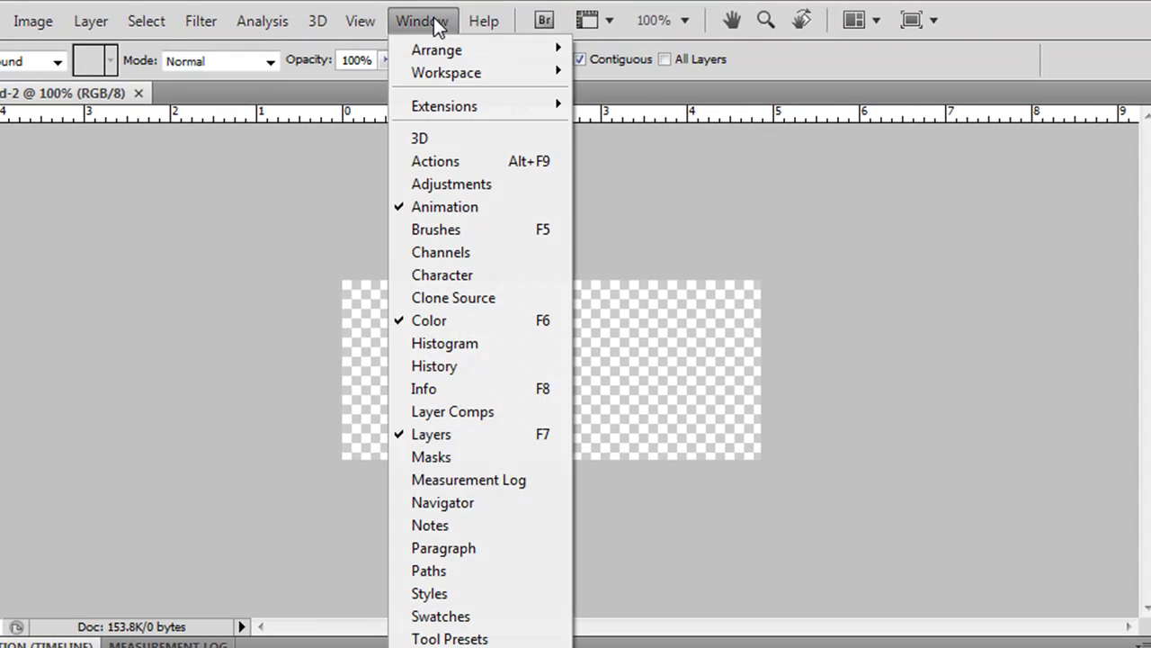
click(486, 206)
click(360, 21)
mouse_move(422, 20)
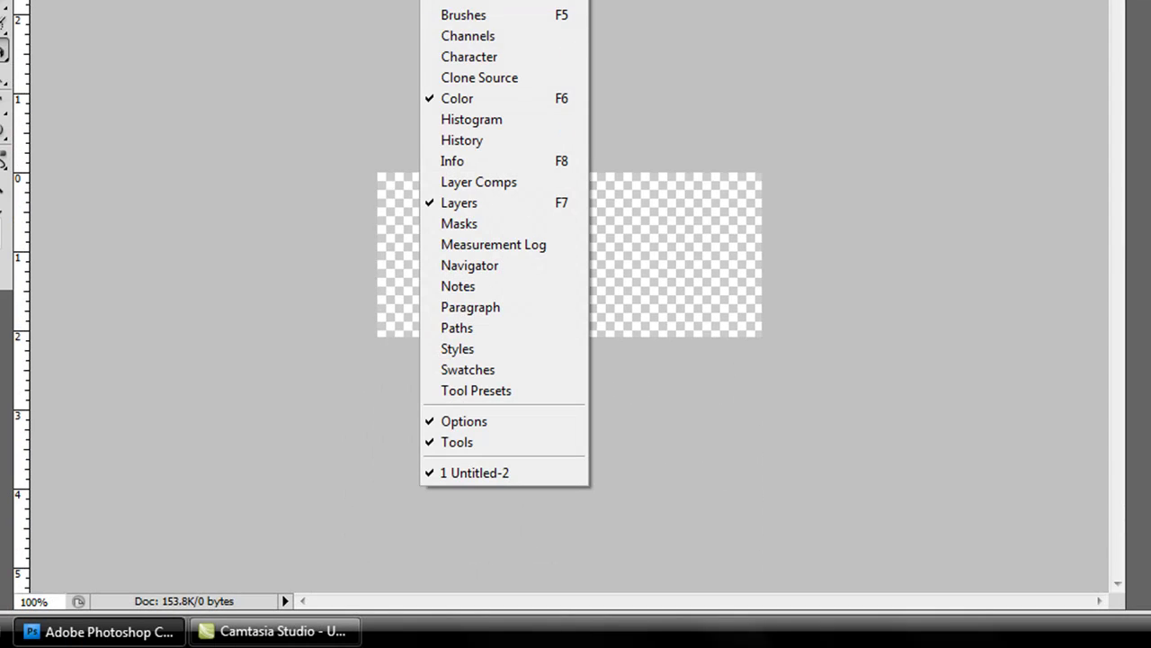
click(490, 7)
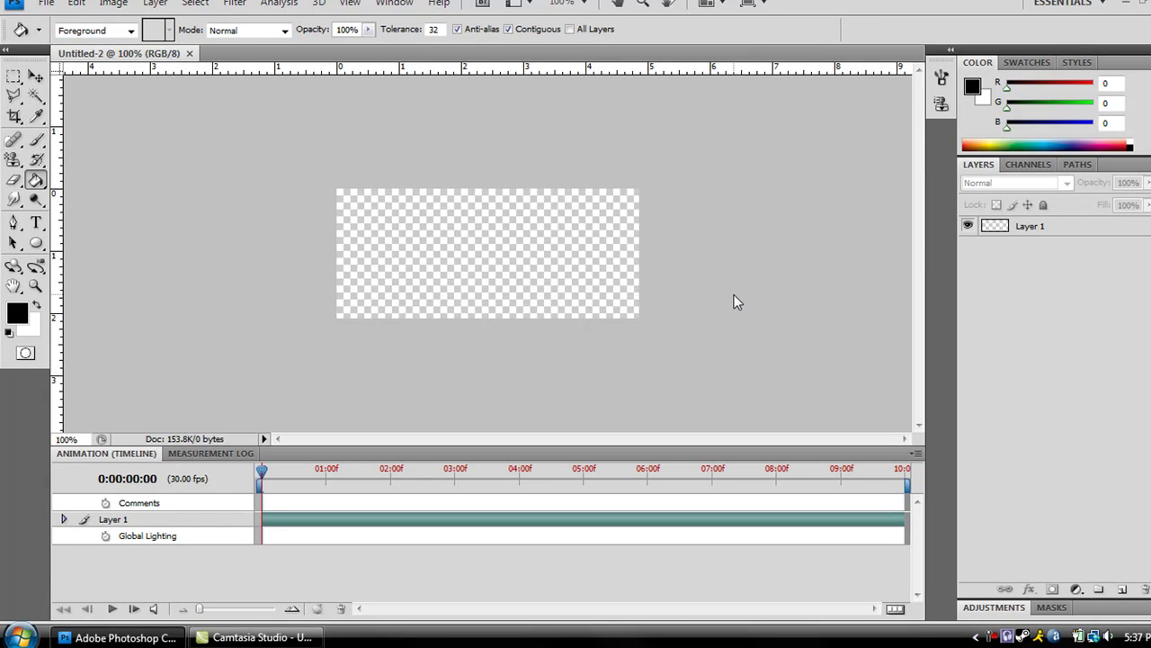
Fill Layer 1 with solid black using the Paint Bucket
click(1030, 229)
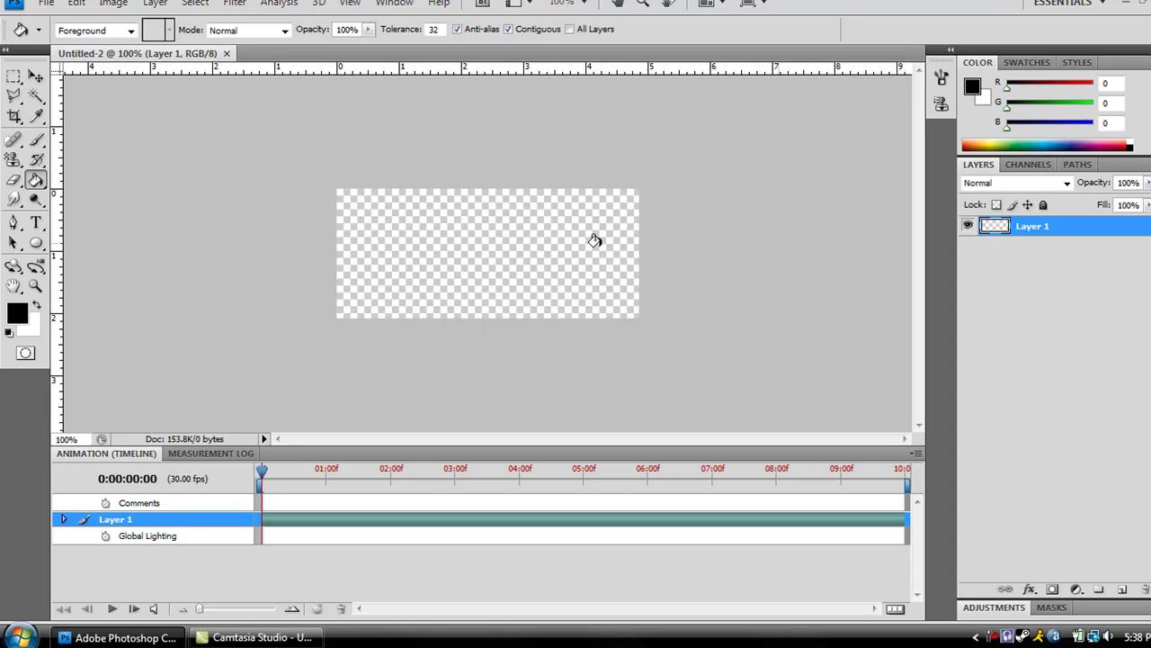
click(497, 247)
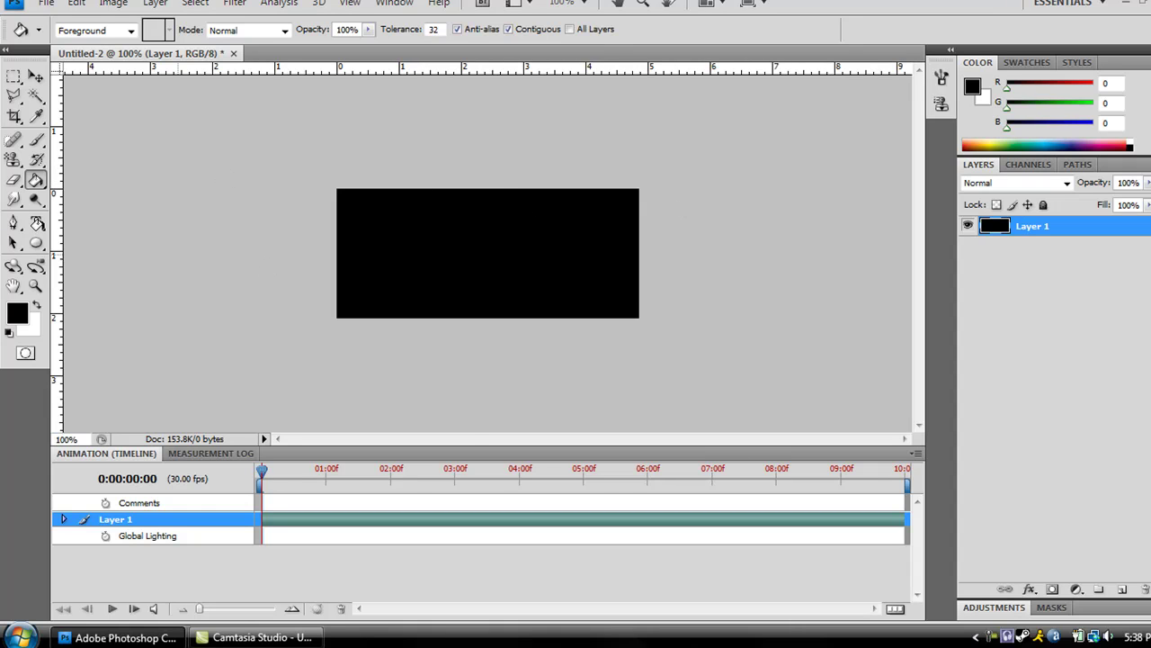
click(36, 222)
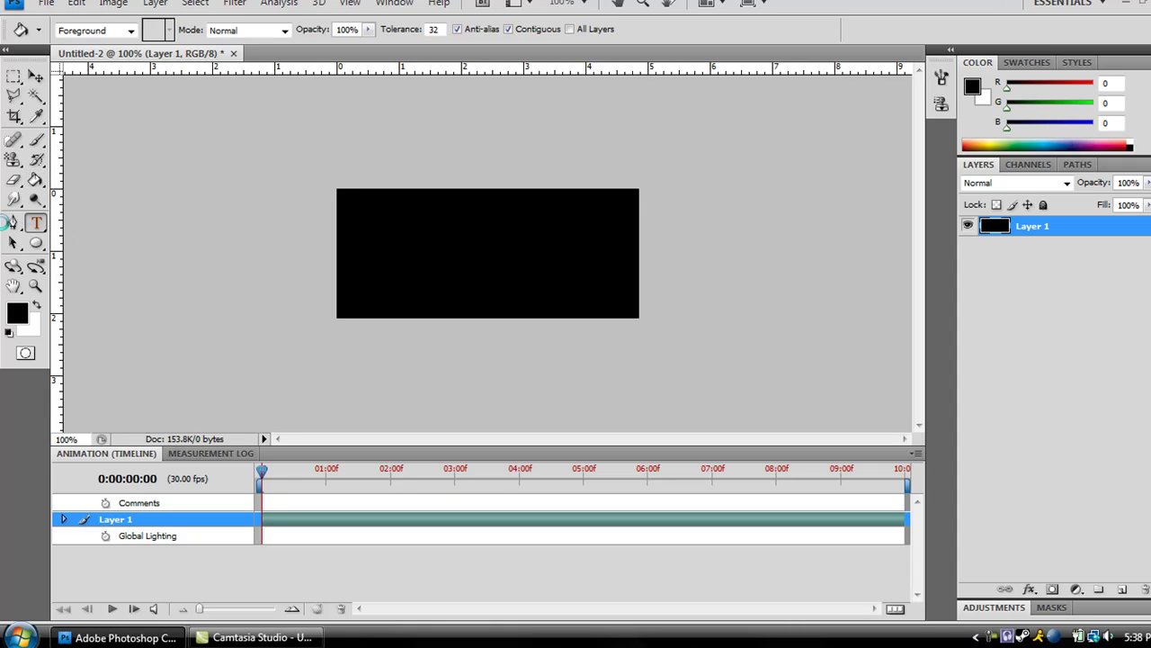
Draw a text box across the black banner, type the TECH- text and widen the box
click(36, 222)
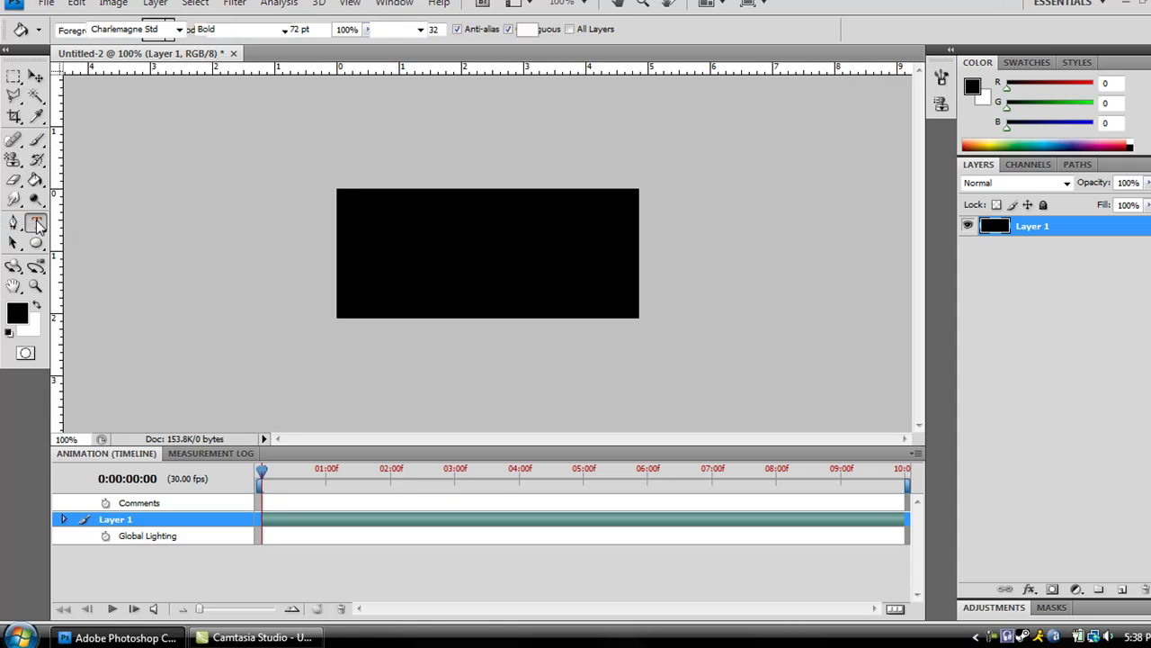
drag(357, 218, 604, 281)
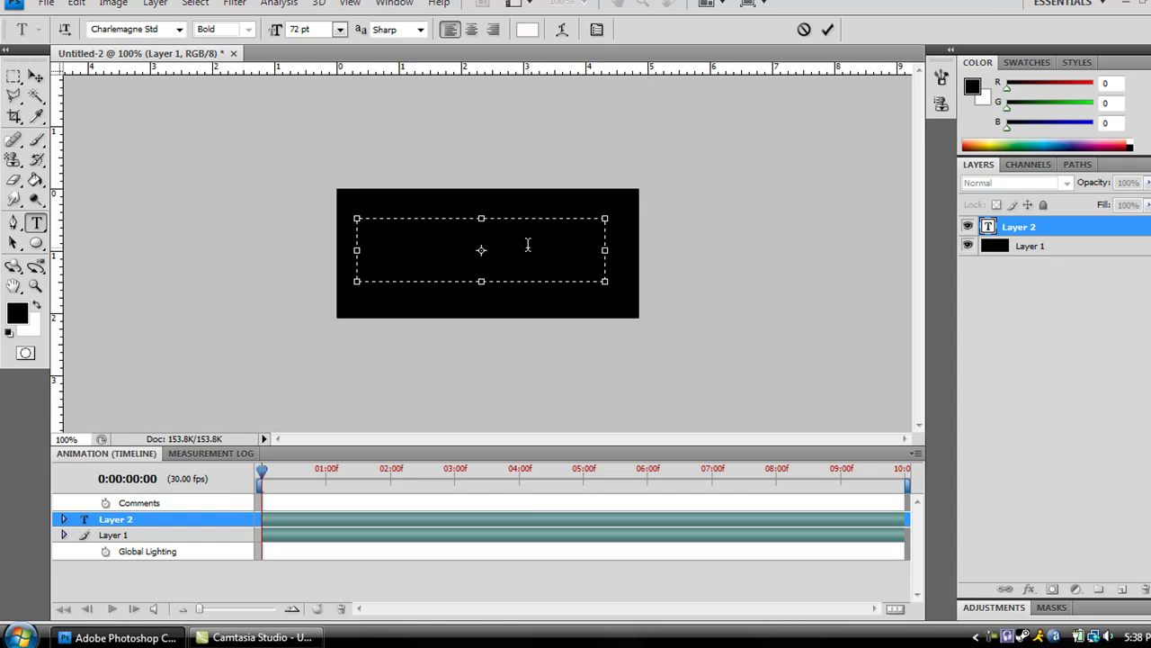
key(BackSpace)
key(BackSpace)
text(TECHS)
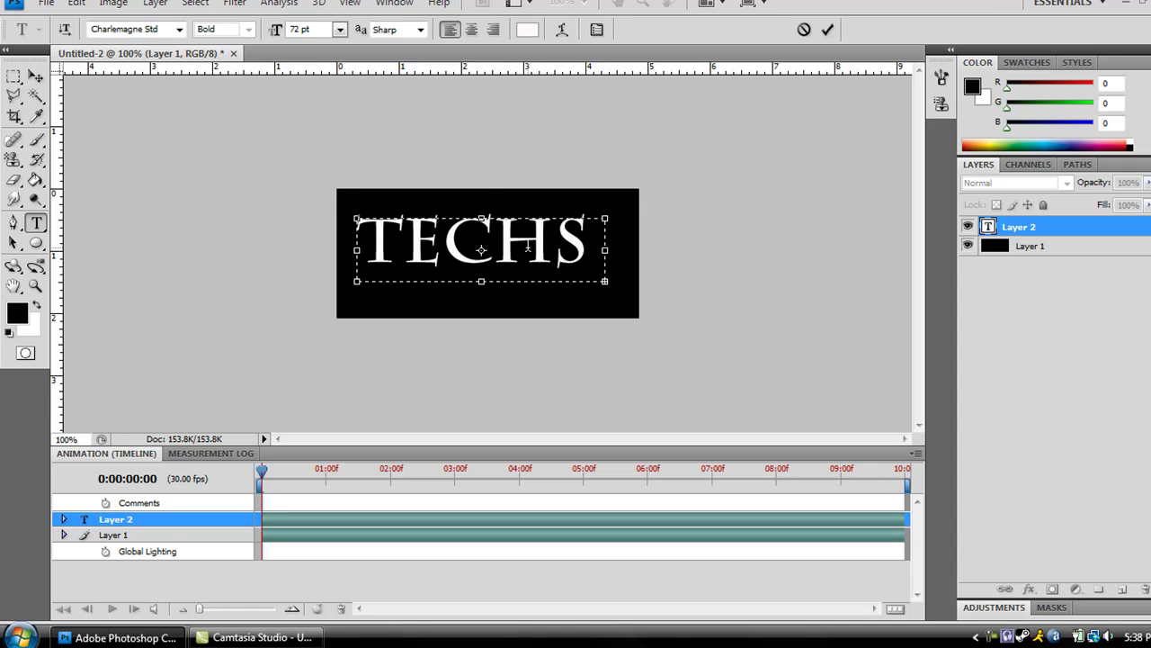
key(BackSpace)
text(-)
drag(602, 282, 757, 310)
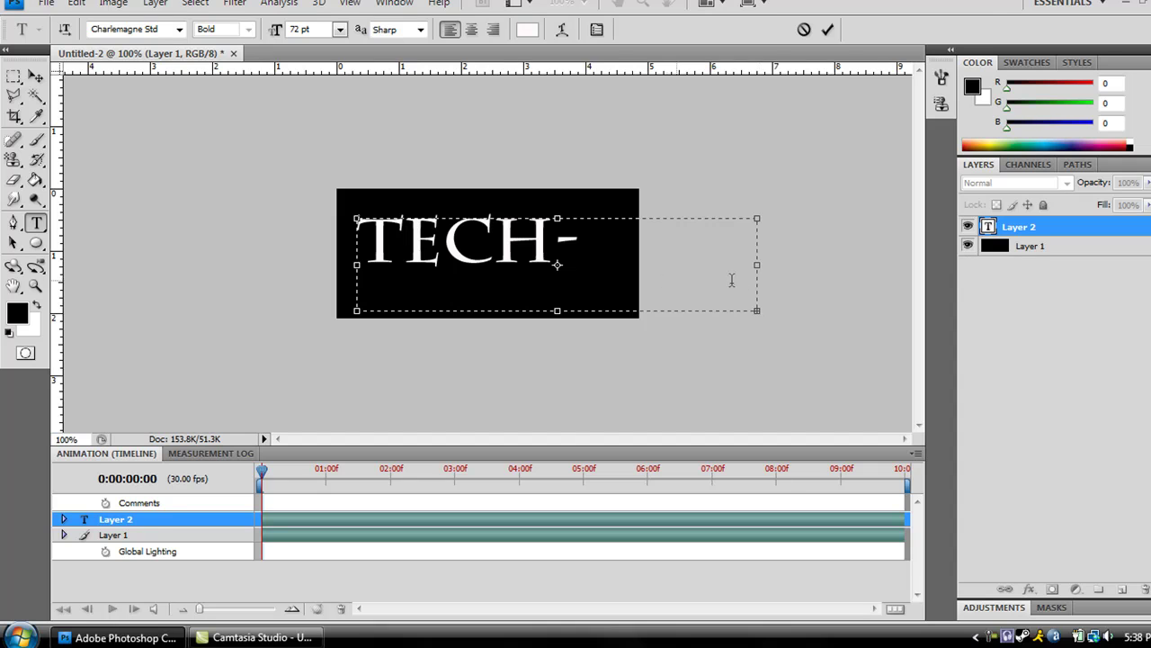
Set TECH- to 30 pt and the second word to 24 pt
drag(346, 254, 581, 257)
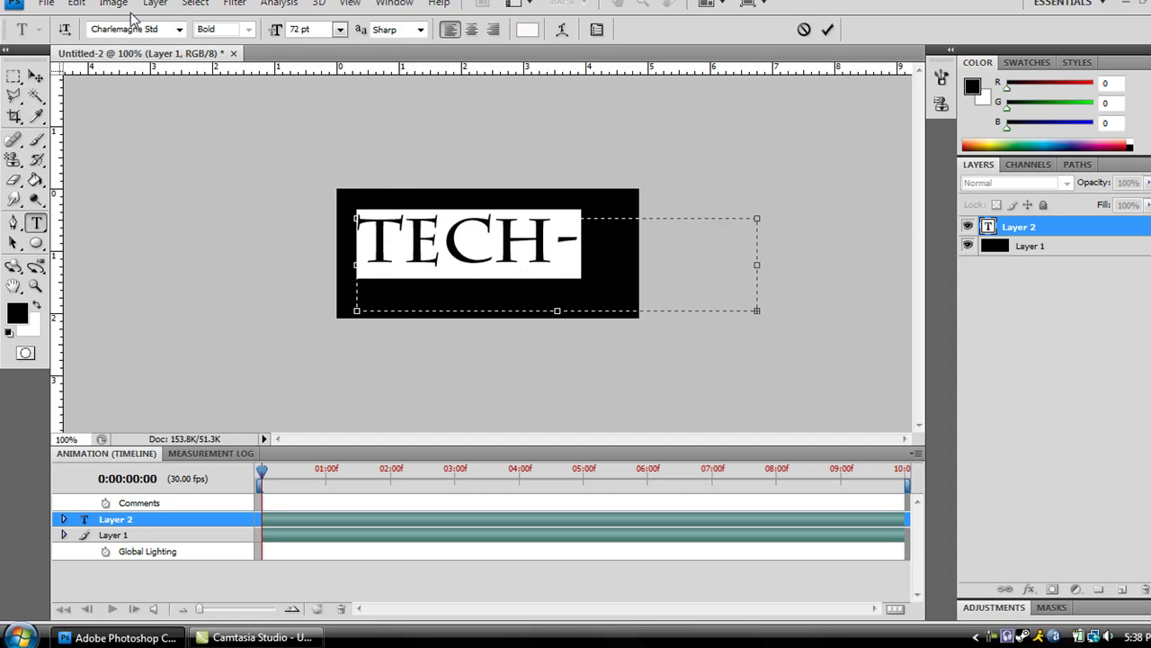
click(340, 30)
click(326, 246)
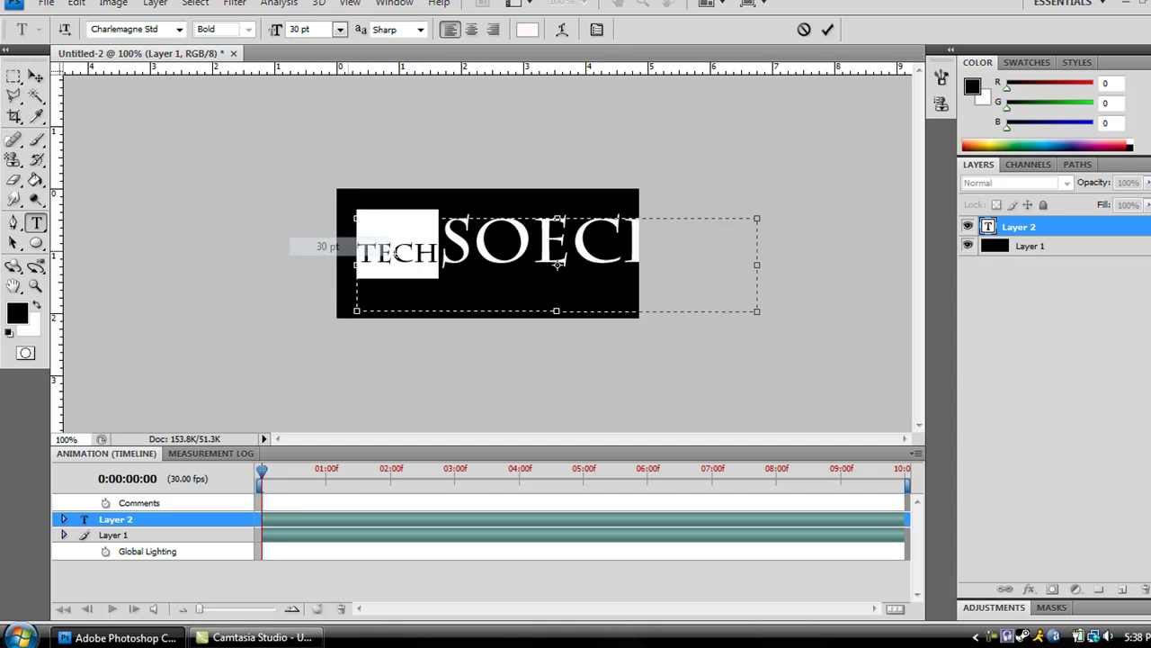
drag(441, 240, 768, 233)
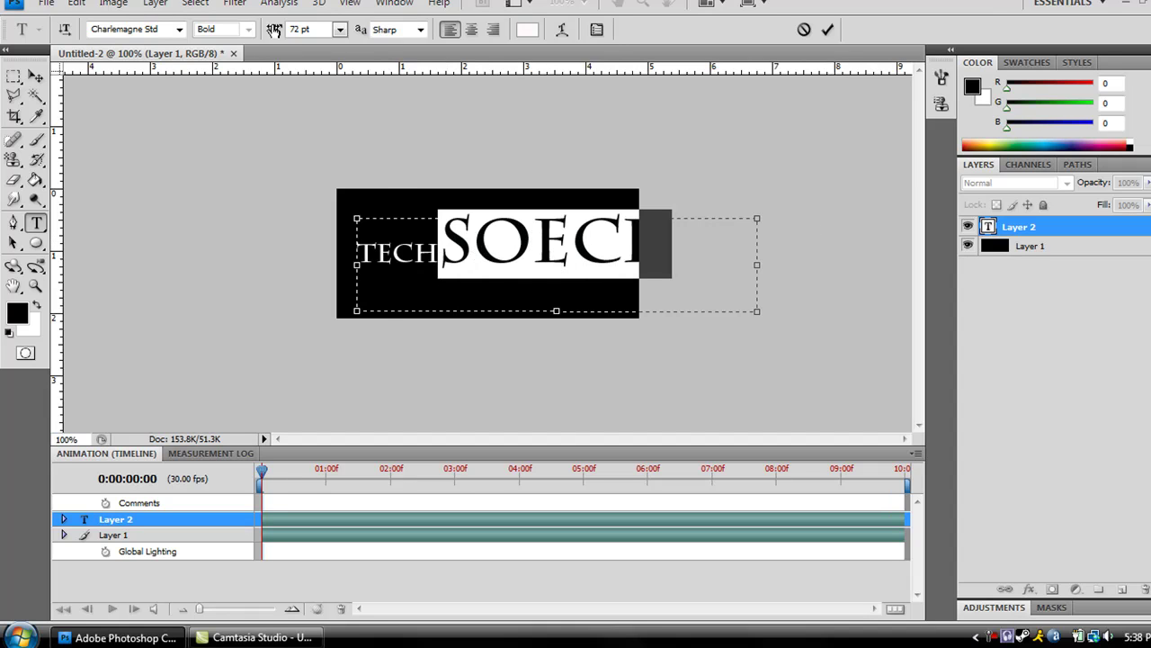
click(340, 30)
click(325, 226)
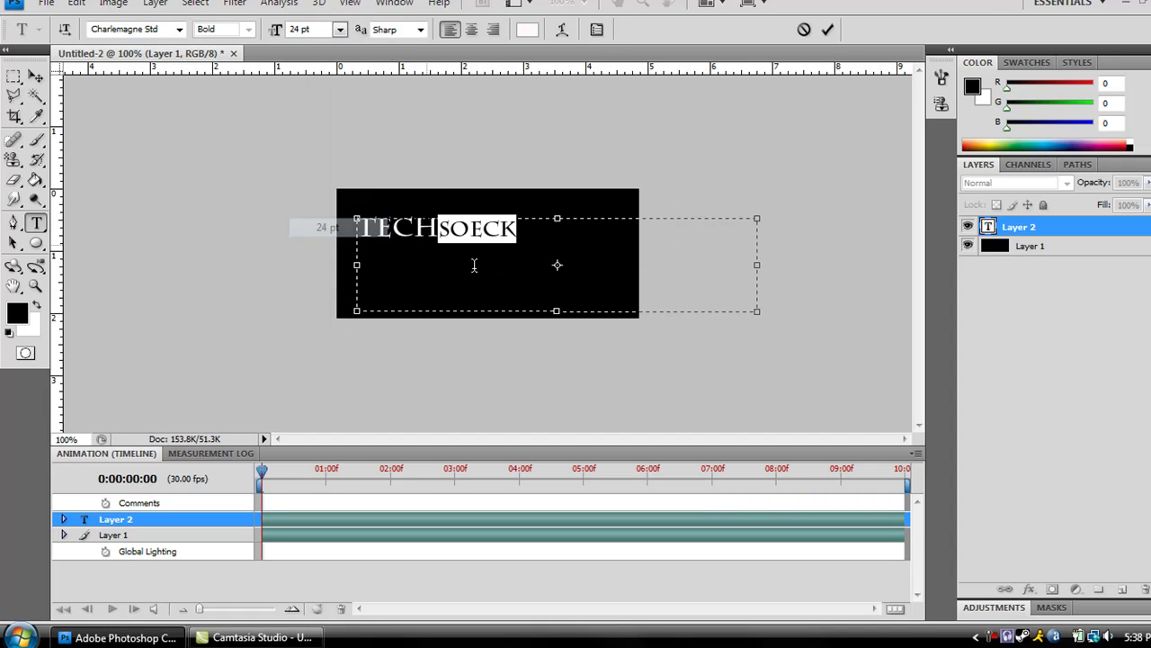
Replace the stray O with P, then set all of TECHSPECK to 30 pt
click(557, 238)
click(466, 234)
key(BackSpace)
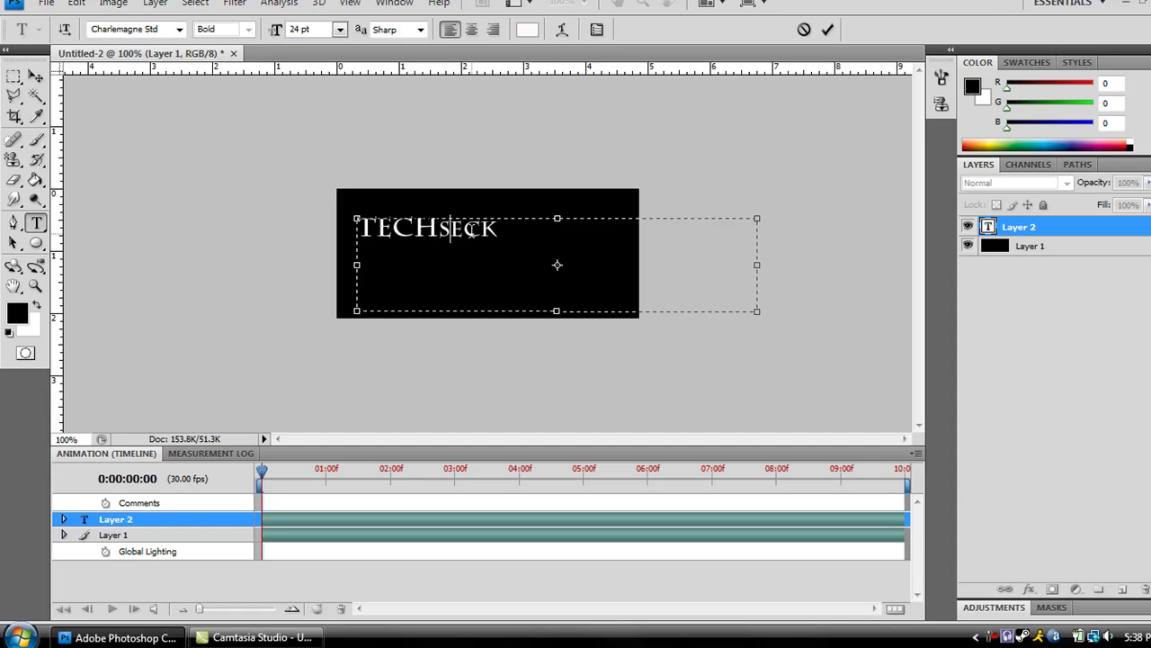
text(P)
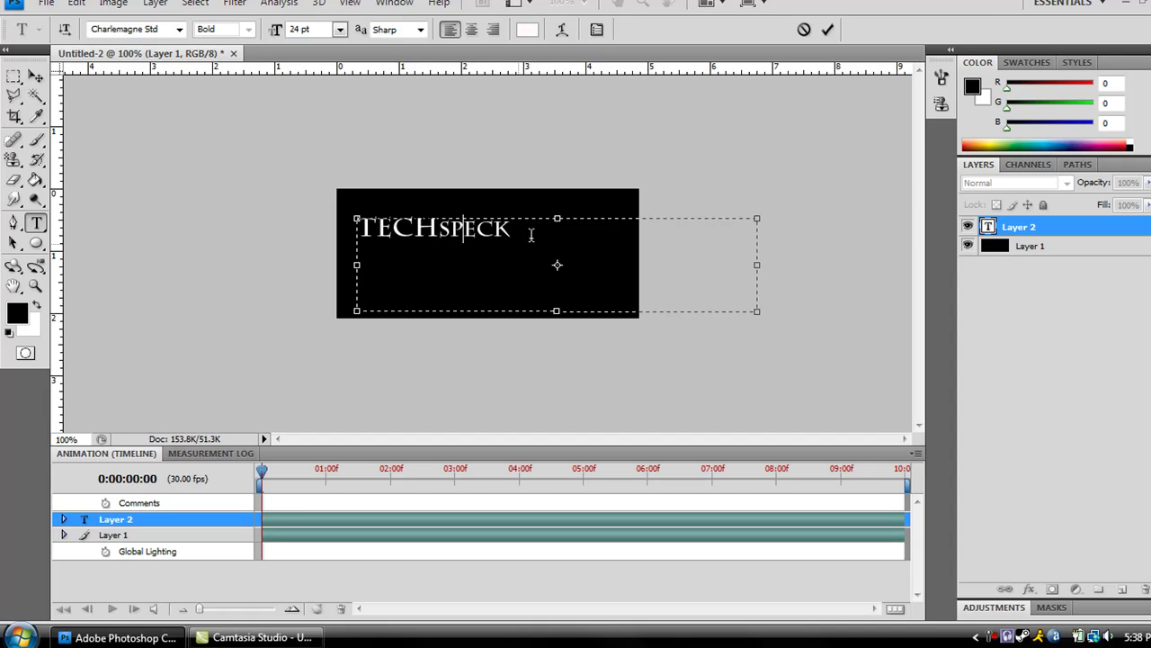
drag(544, 236, 95, 148)
click(340, 30)
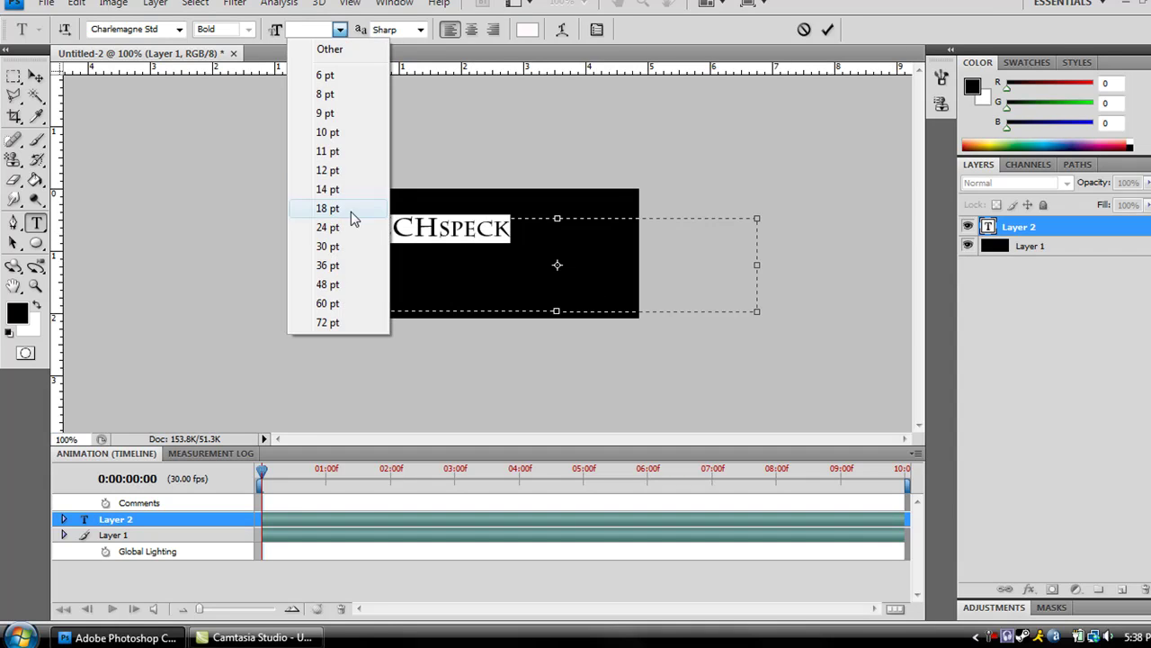
click(327, 247)
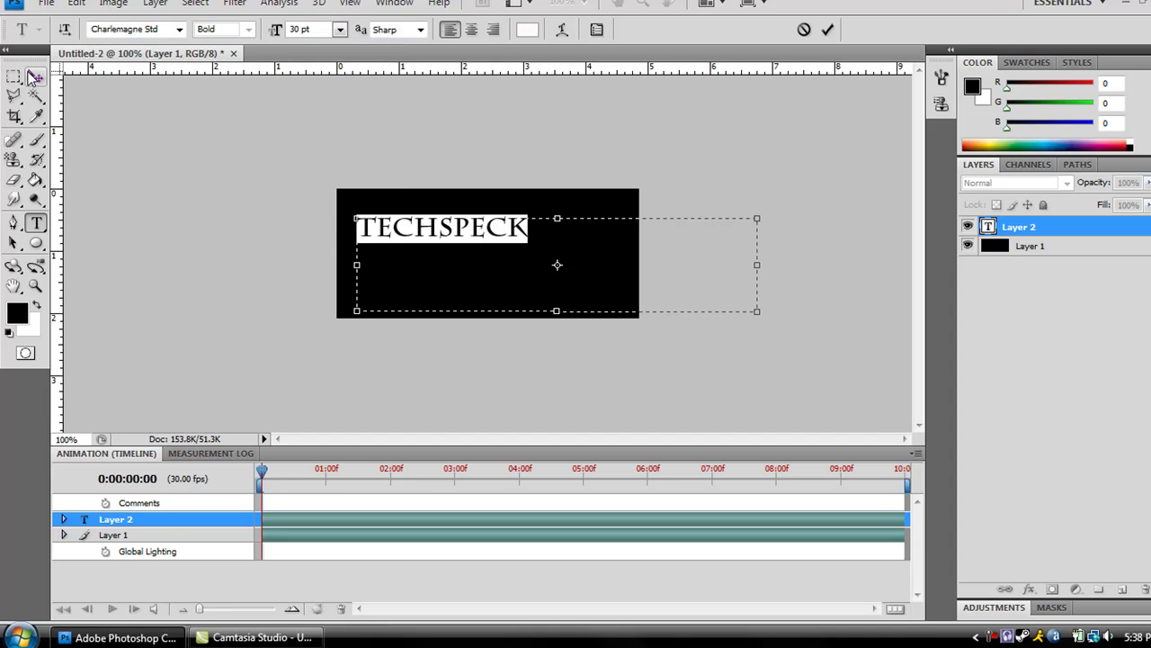
click(35, 76)
Move the TECHSPECK text to the banner centre, nudging it slightly left, then right
drag(464, 235, 518, 255)
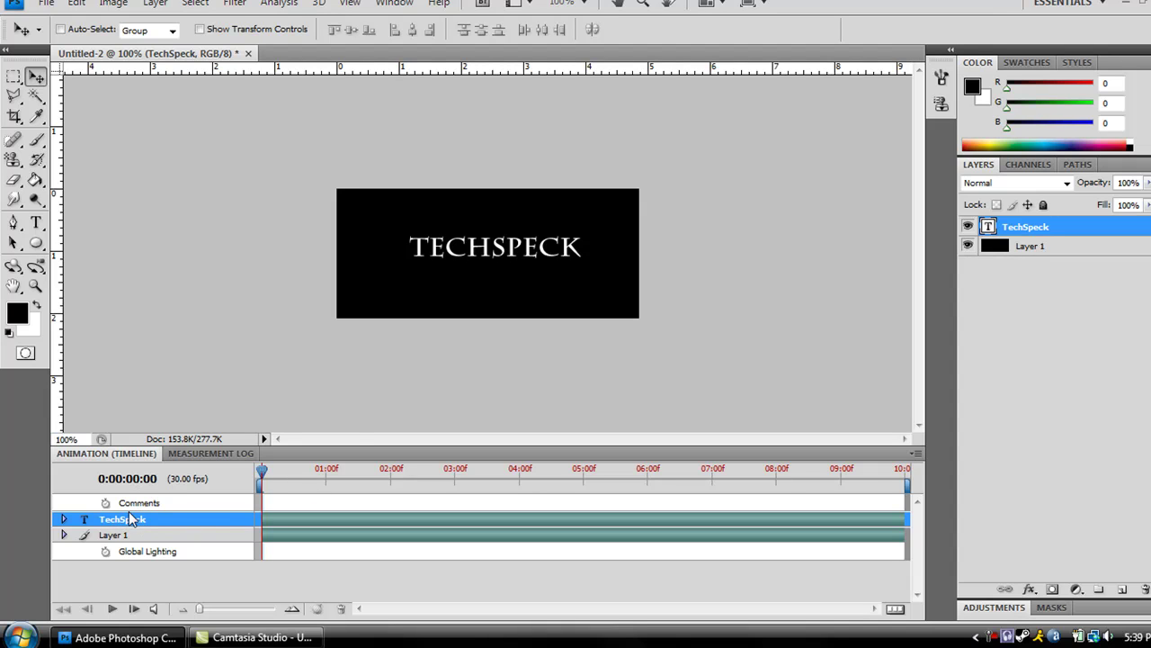
mouse_move(453, 251)
mouse_down()
mouse_move(372, 249)
mouse_move(393, 239)
mouse_move(207, 260)
mouse_move(851, 243)
mouse_move(487, 251)
mouse_move(456, 241)
mouse_move(438, 259)
mouse_move(378, 253)
mouse_move(442, 250)
mouse_up()
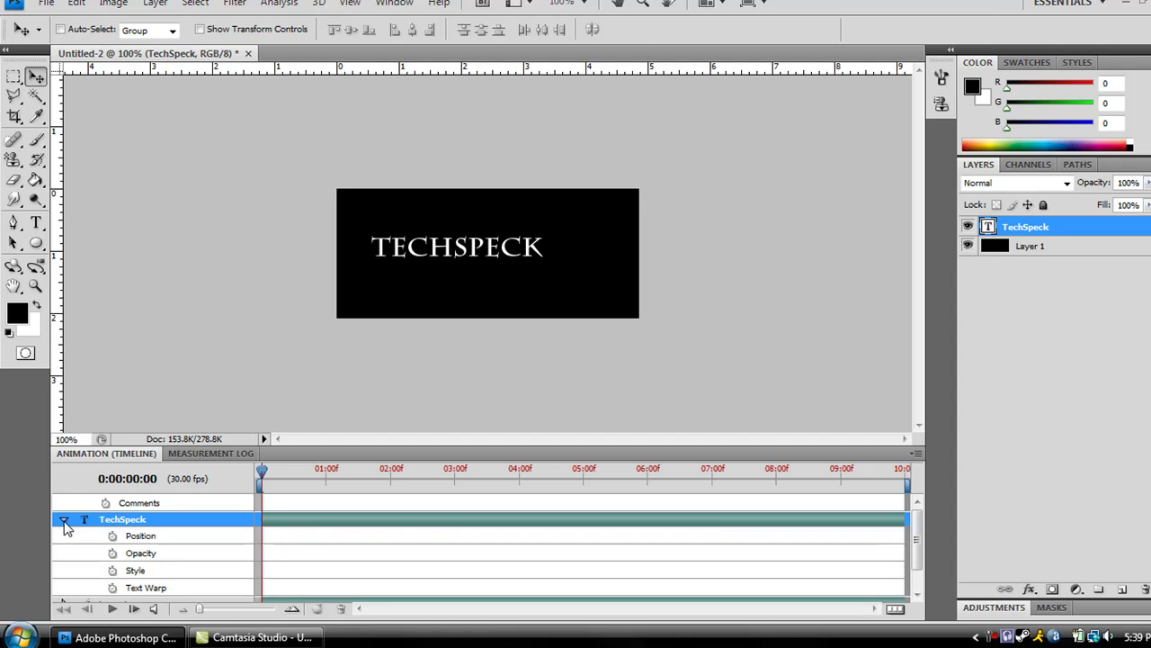
click(63, 520)
click(916, 593)
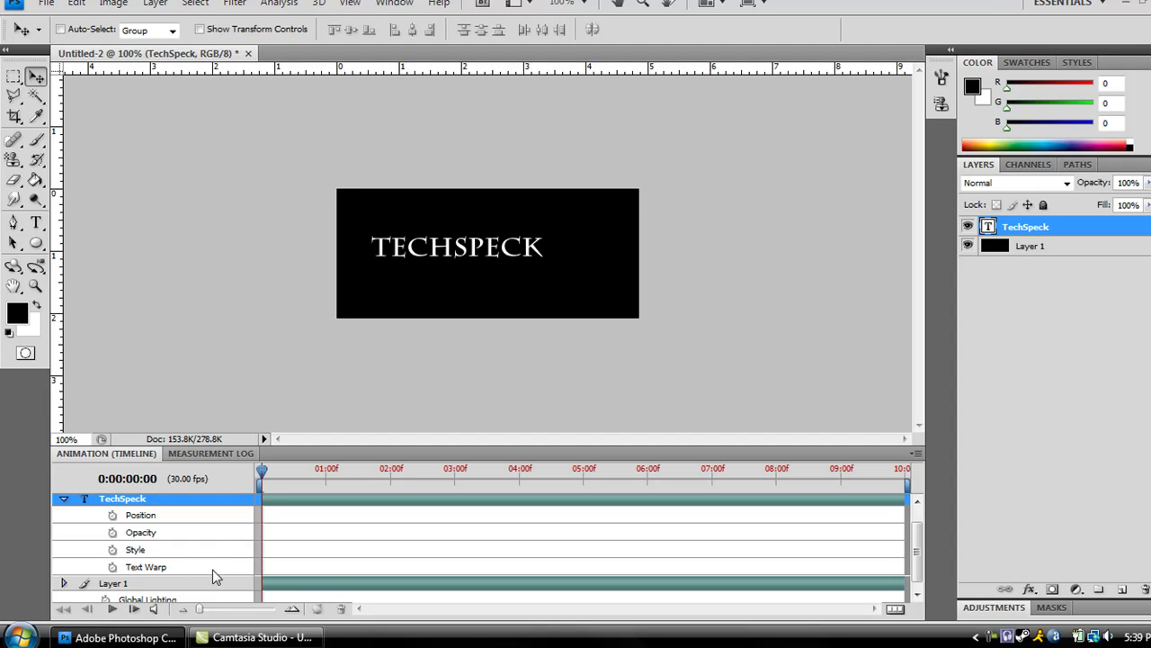
key(shift+Right)
key(shift+Right)
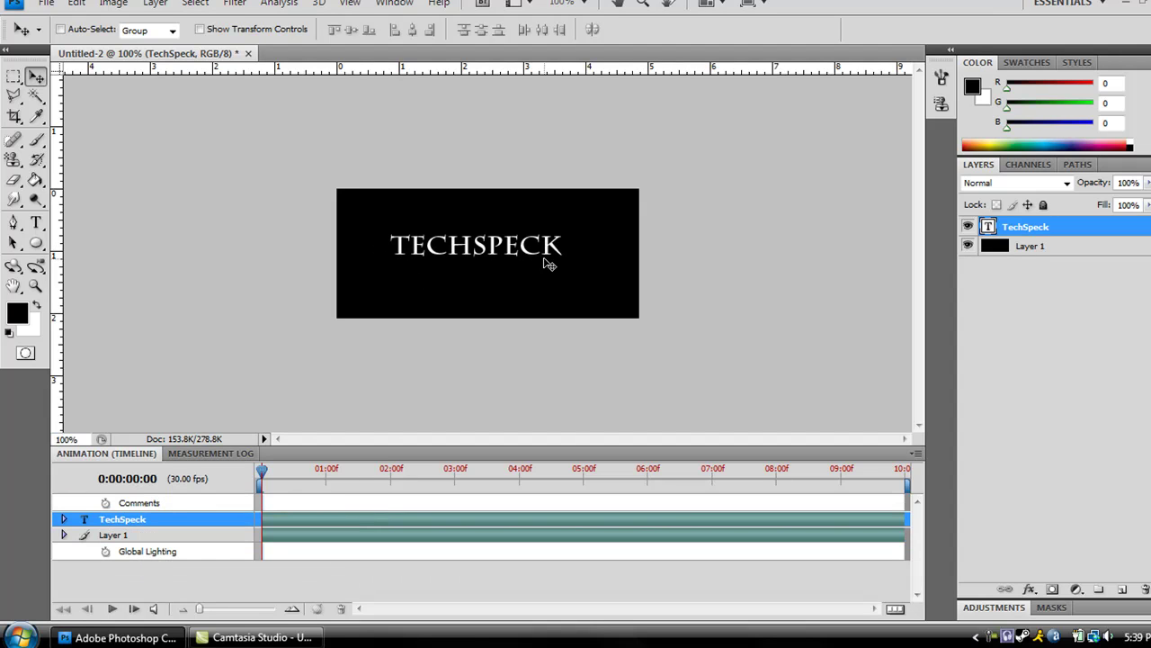
Start a Position keyframe at frame 0 with TECHSPECK pushed off the banner's left edge
click(63, 519)
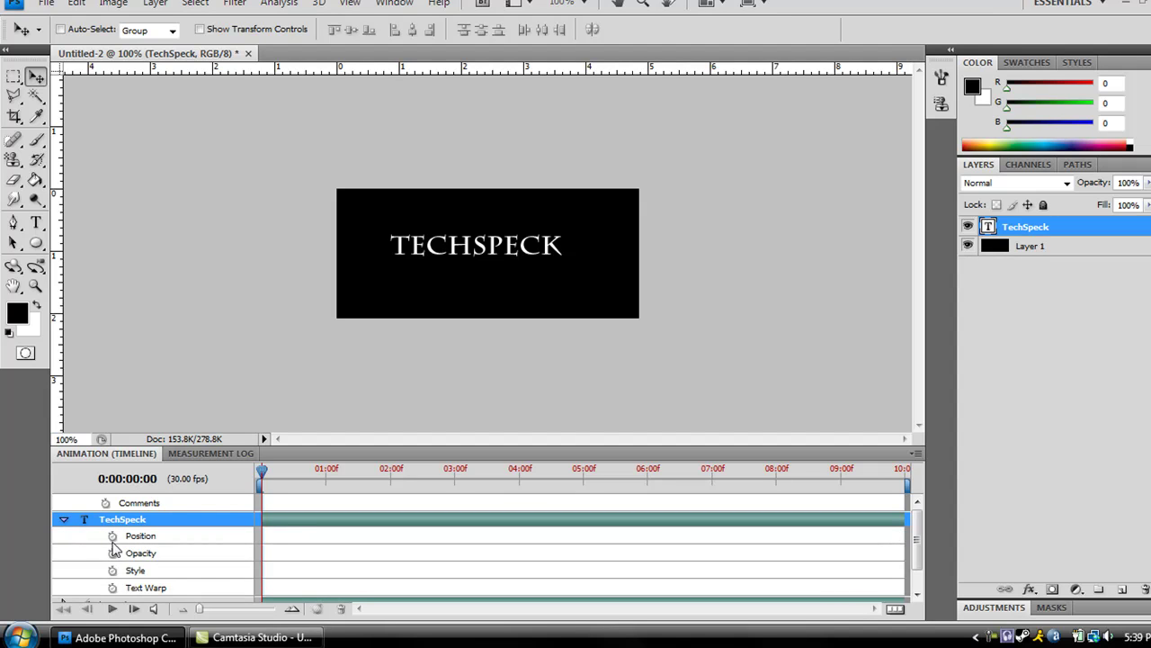
click(113, 537)
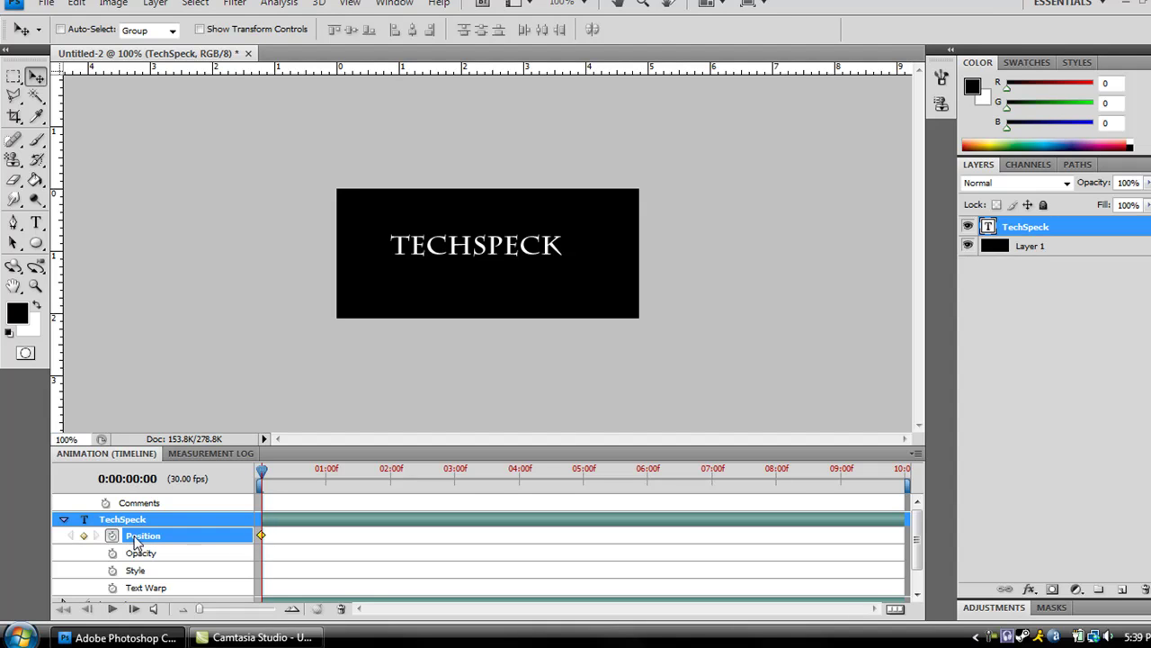
drag(456, 255, 491, 256)
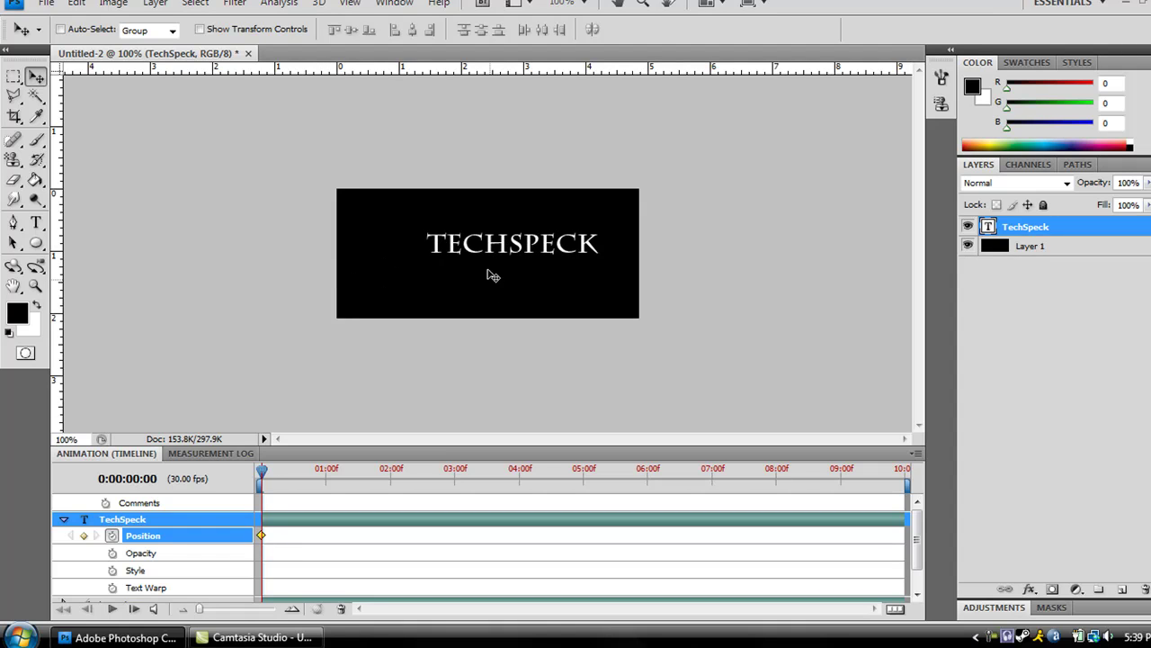
mouse_move(506, 253)
mouse_down()
mouse_move(473, 260)
mouse_move(485, 260)
mouse_up()
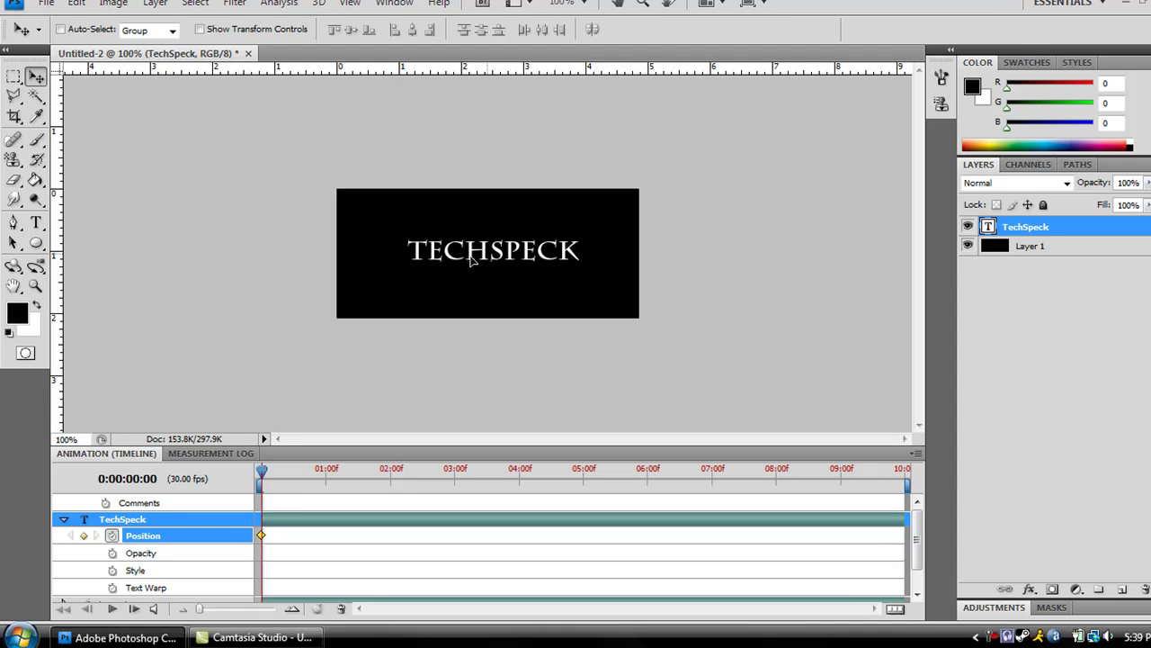
drag(470, 260, 225, 250)
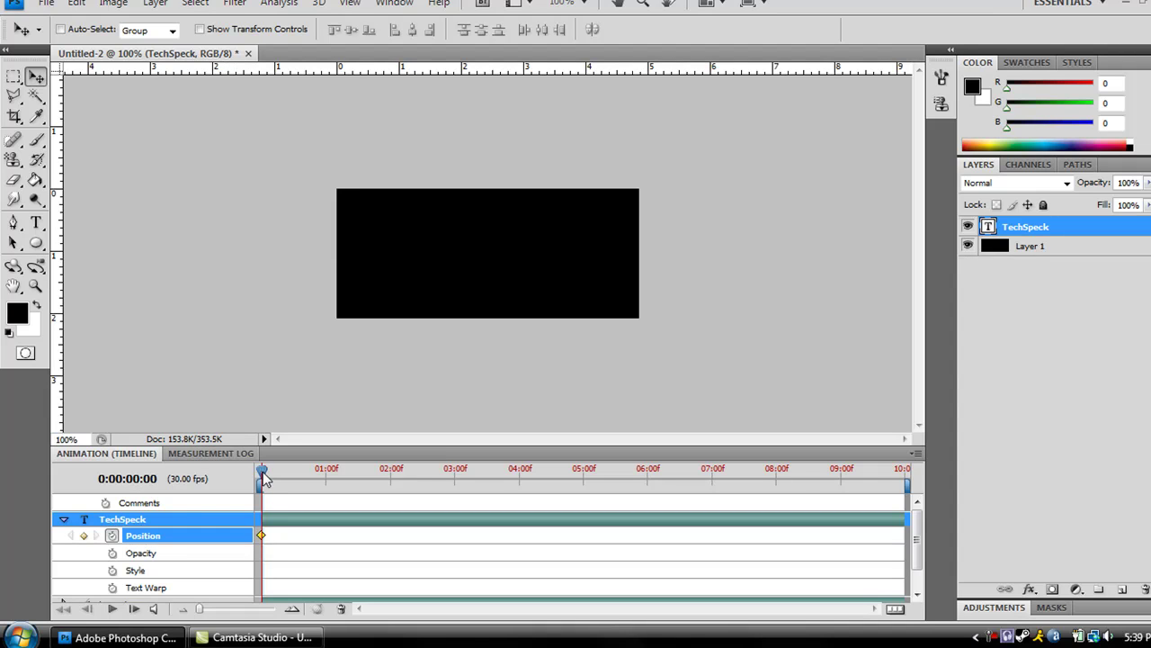
At about one second, slide the text onto the banner, then preview the animation
drag(261, 478, 633, 473)
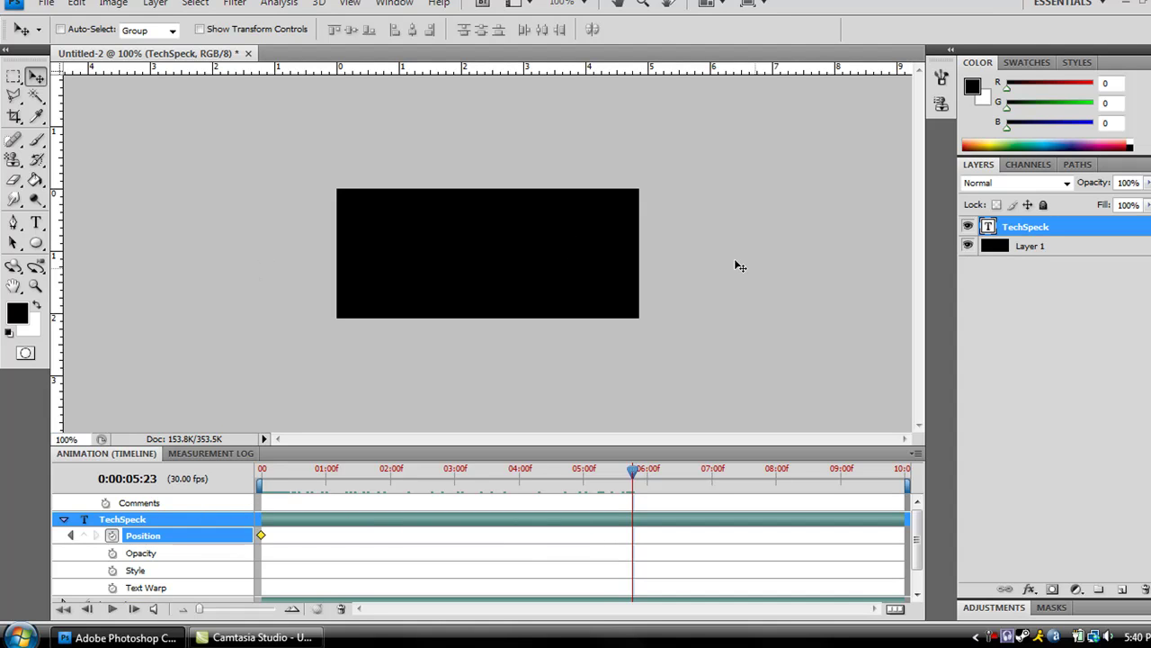
drag(633, 469, 331, 473)
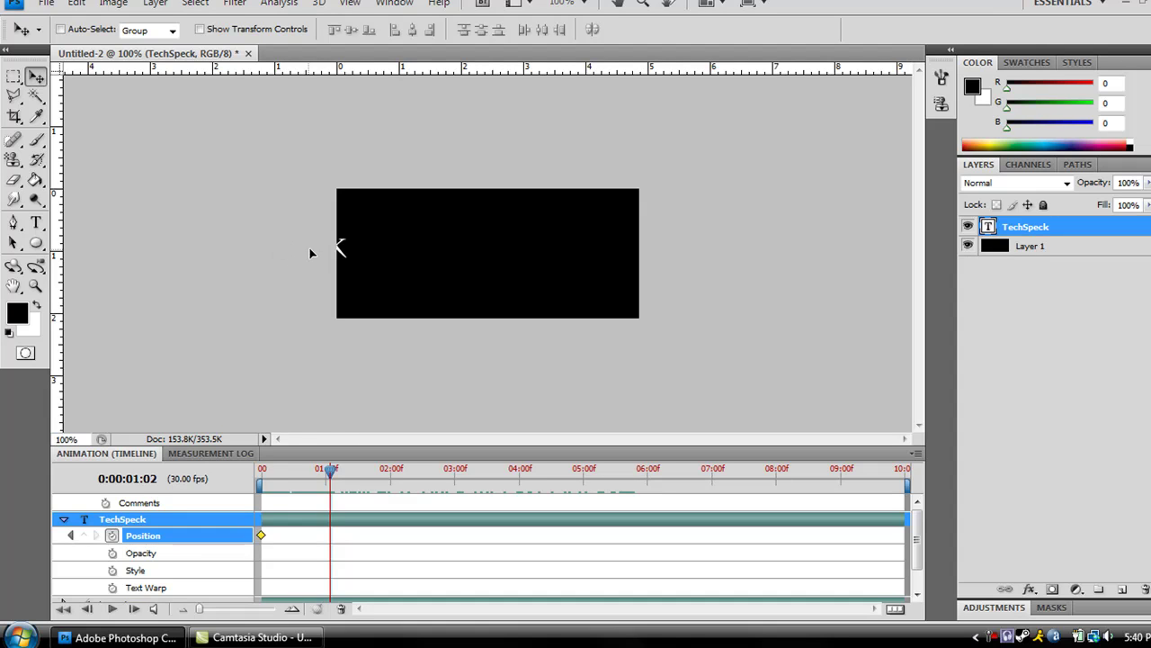
drag(321, 249, 788, 252)
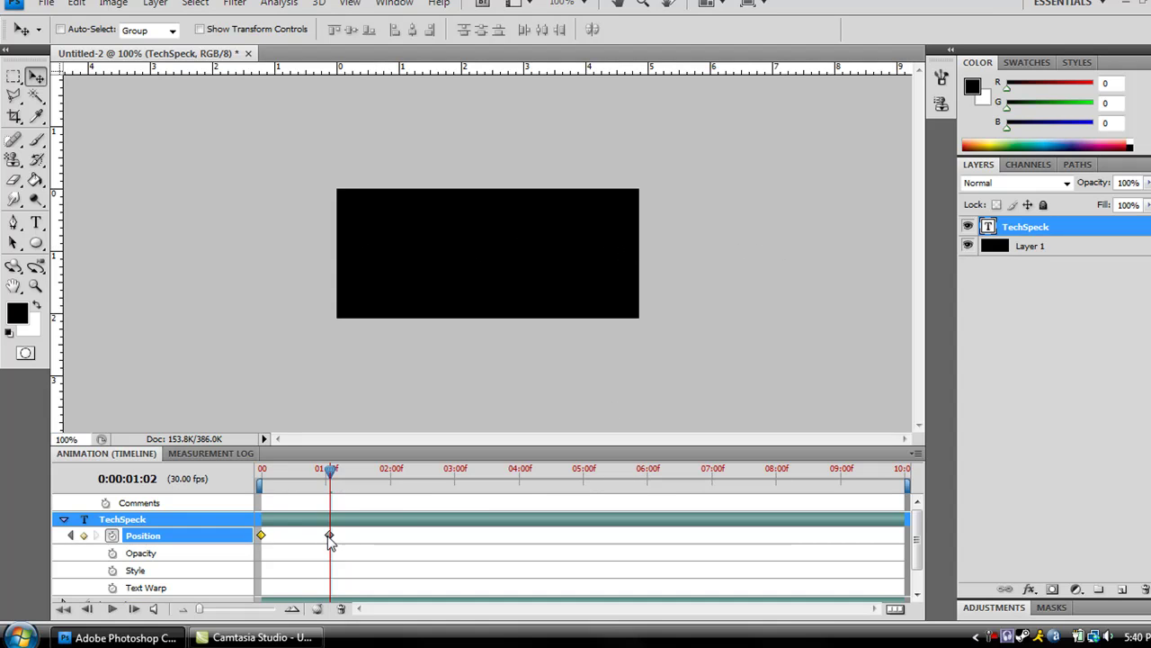
drag(330, 468, 260, 469)
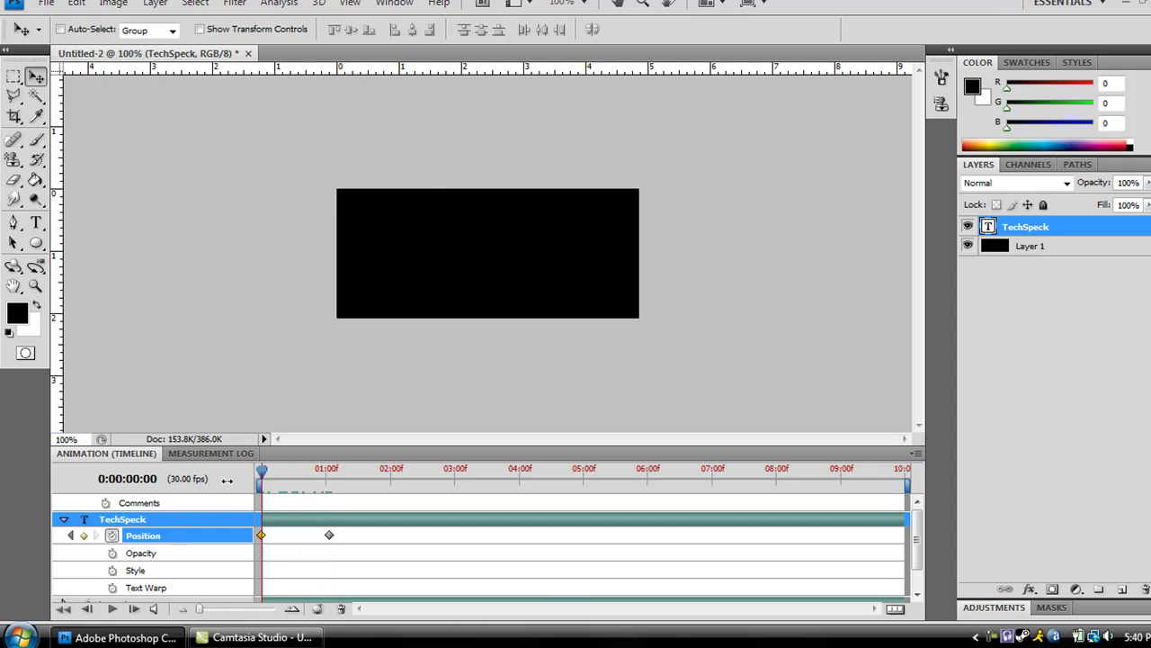
click(124, 609)
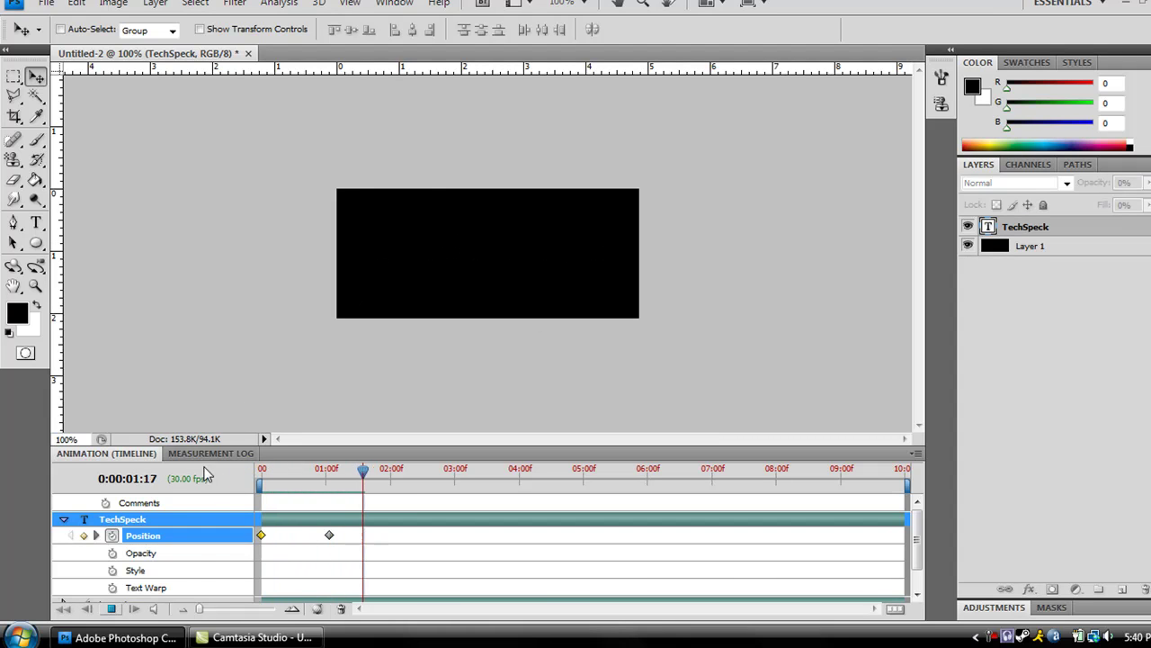
click(111, 608)
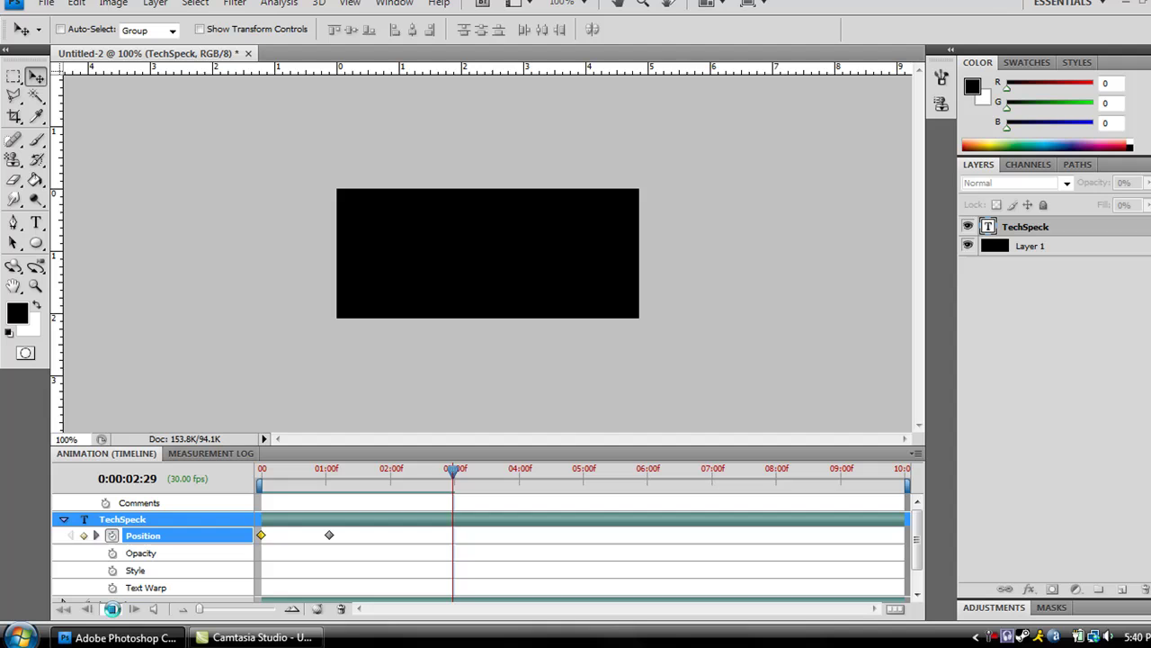
Move the second Position keyframe earlier so the text arrives sooner
click(329, 536)
drag(324, 488, 330, 487)
drag(332, 537, 411, 534)
click(268, 471)
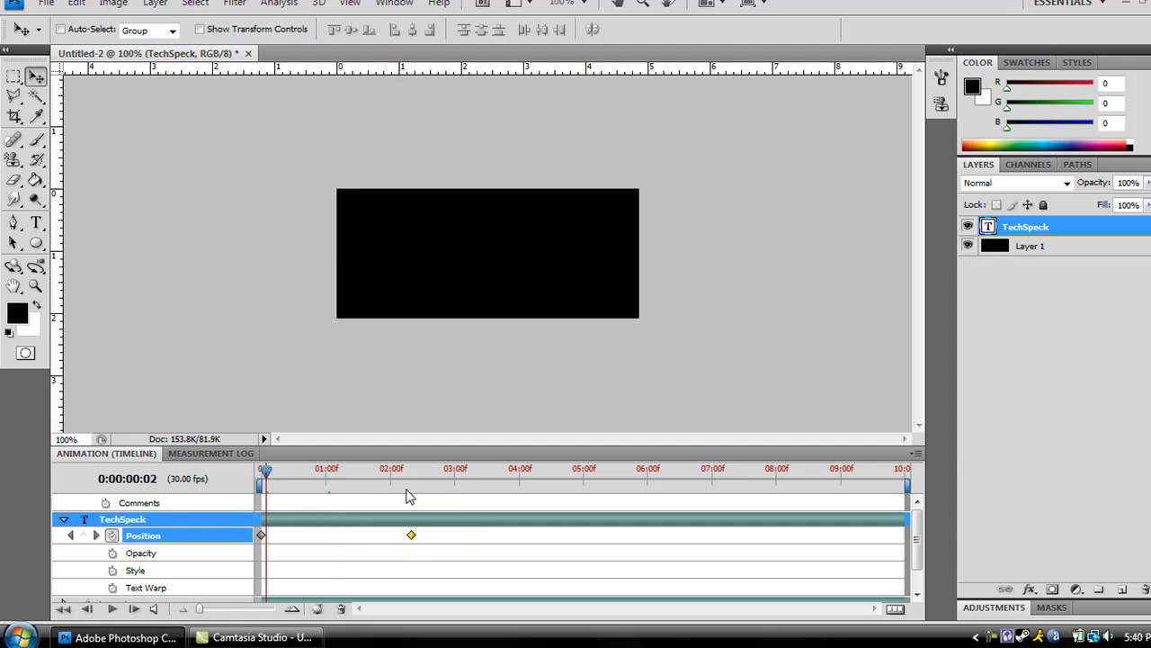
drag(411, 535, 357, 534)
Add Position keyframes near 0:23 and 1:03, moving the text toward the right edge, then preview
drag(272, 477, 313, 477)
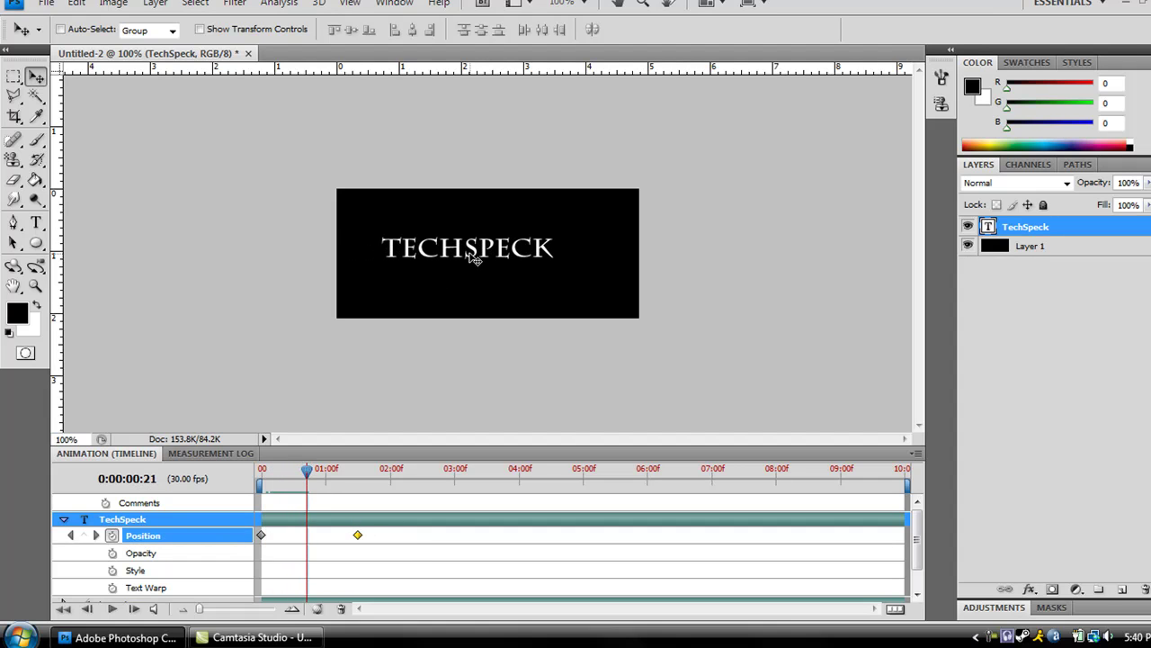
drag(476, 260, 488, 292)
drag(304, 467, 332, 467)
drag(585, 259, 583, 219)
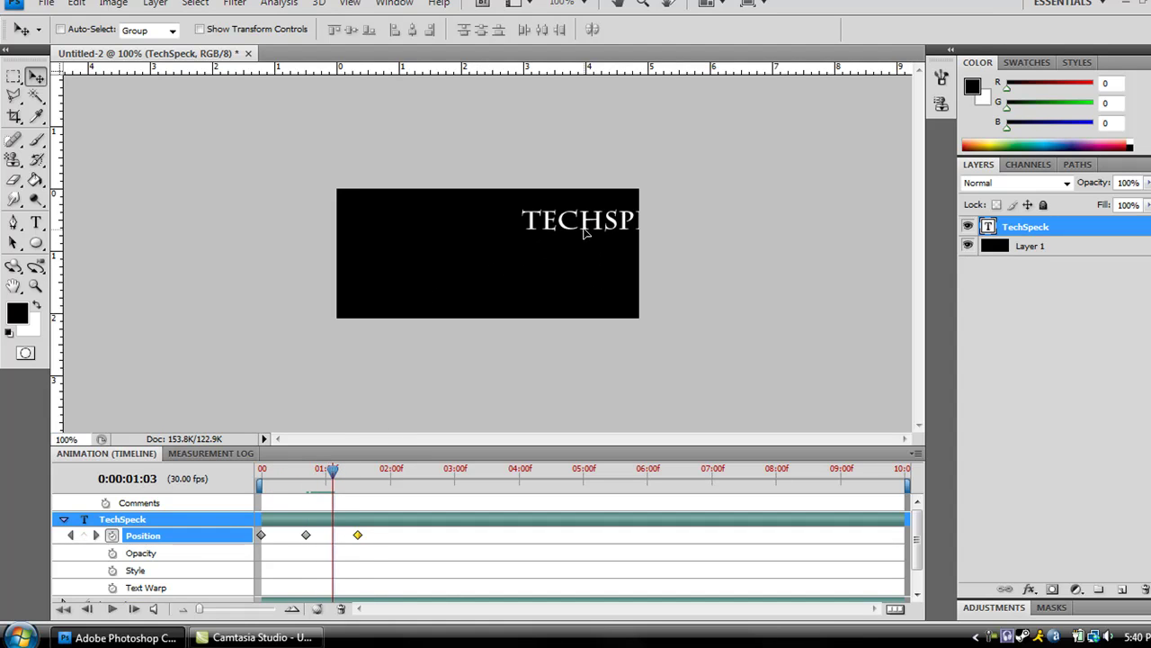
drag(333, 468, 261, 467)
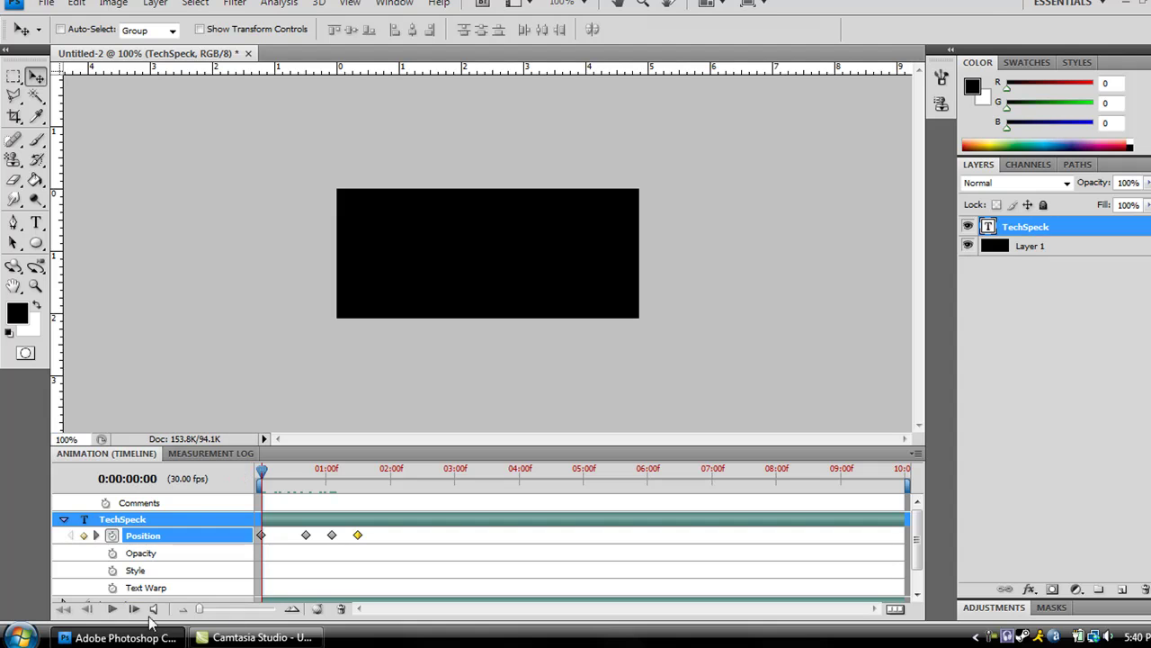
click(111, 608)
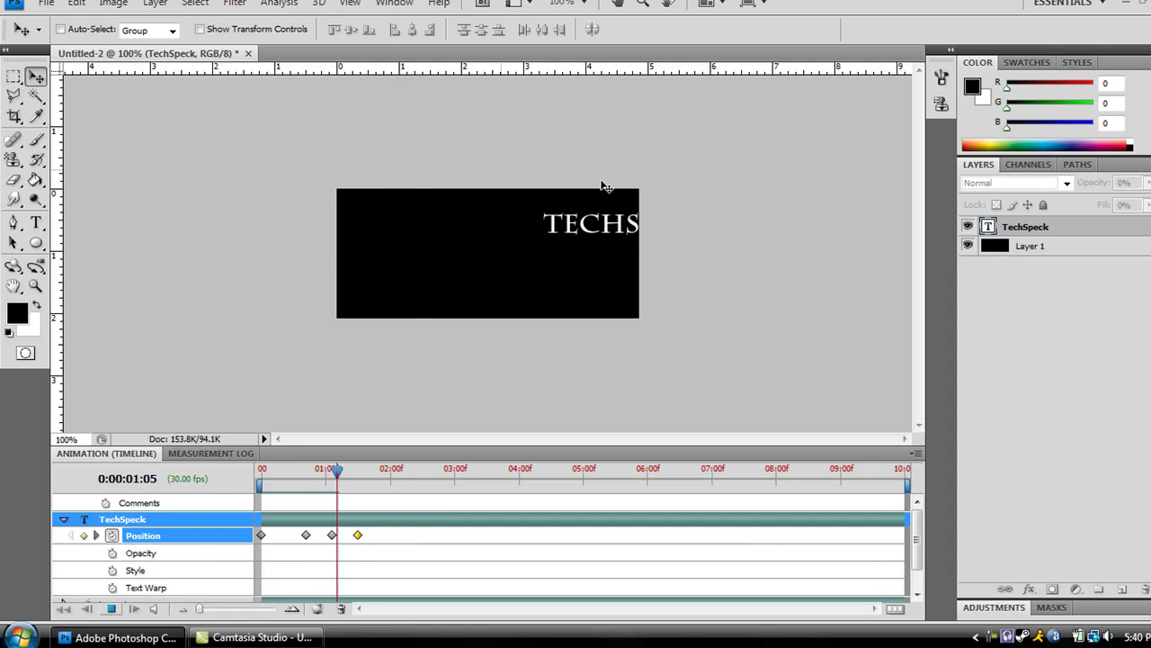
click(111, 609)
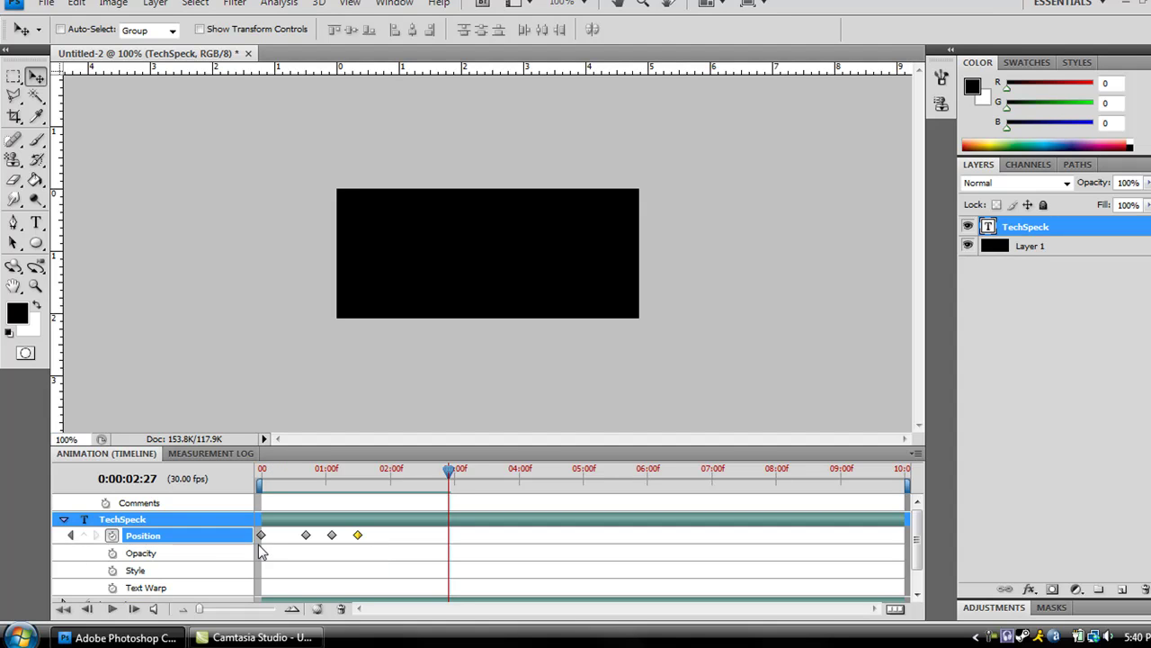
Start an Opacity keyframe on TechSpeck and move it to the very first frame
click(112, 554)
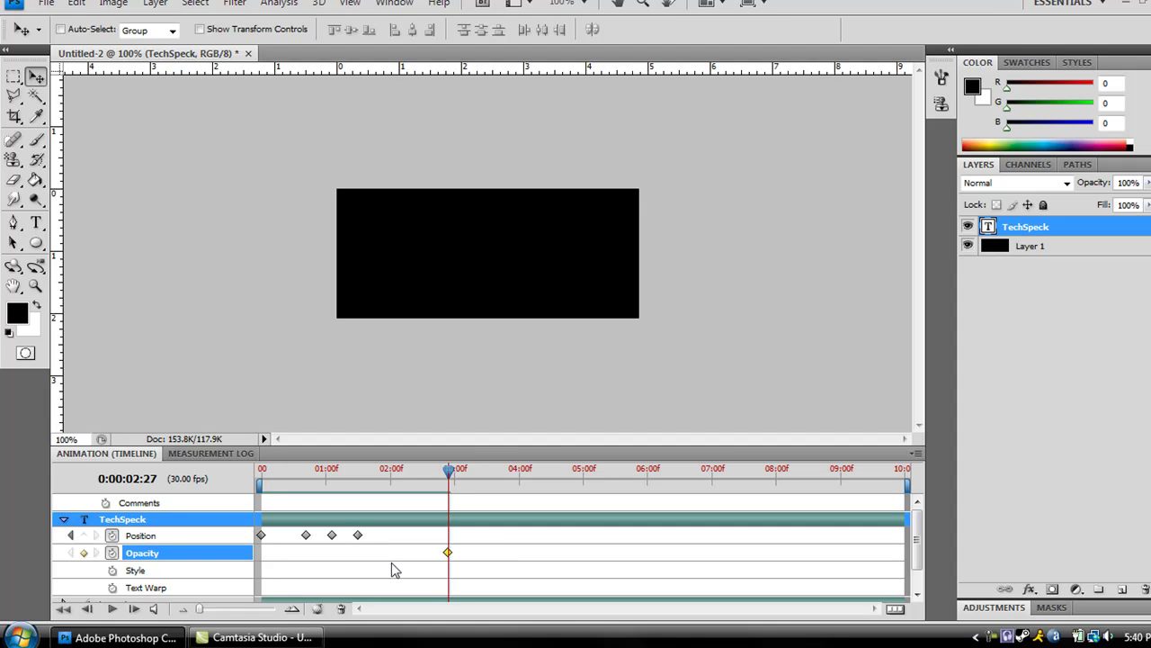
drag(448, 552, 266, 559)
double_click(268, 458)
click(144, 609)
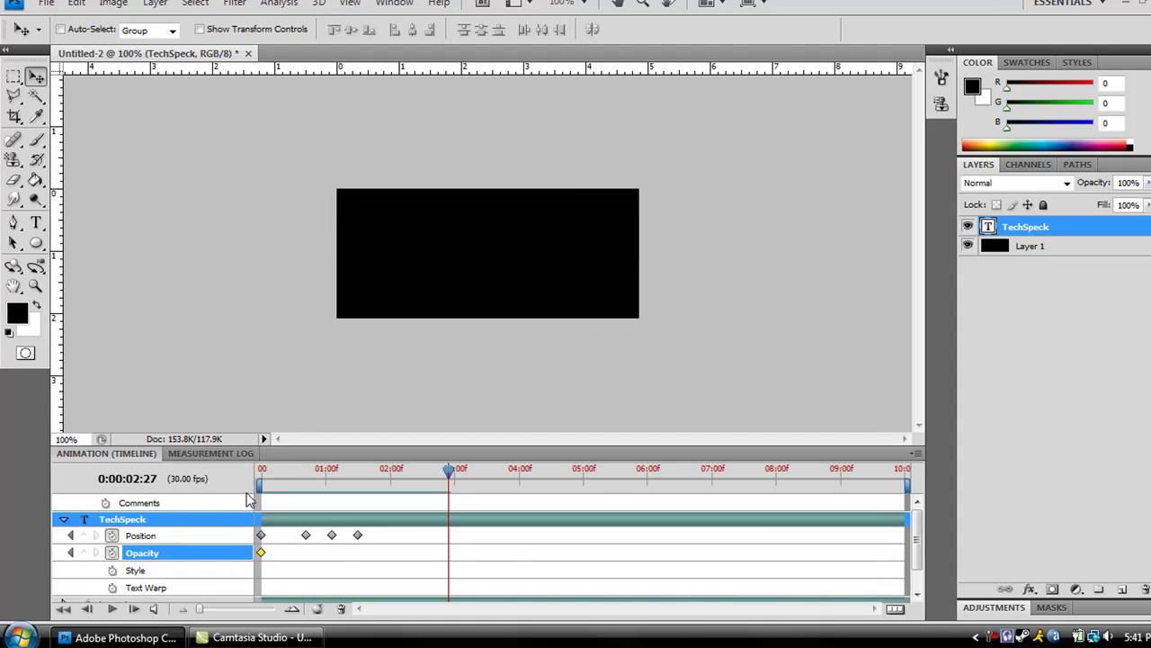
click(265, 474)
drag(264, 474, 307, 481)
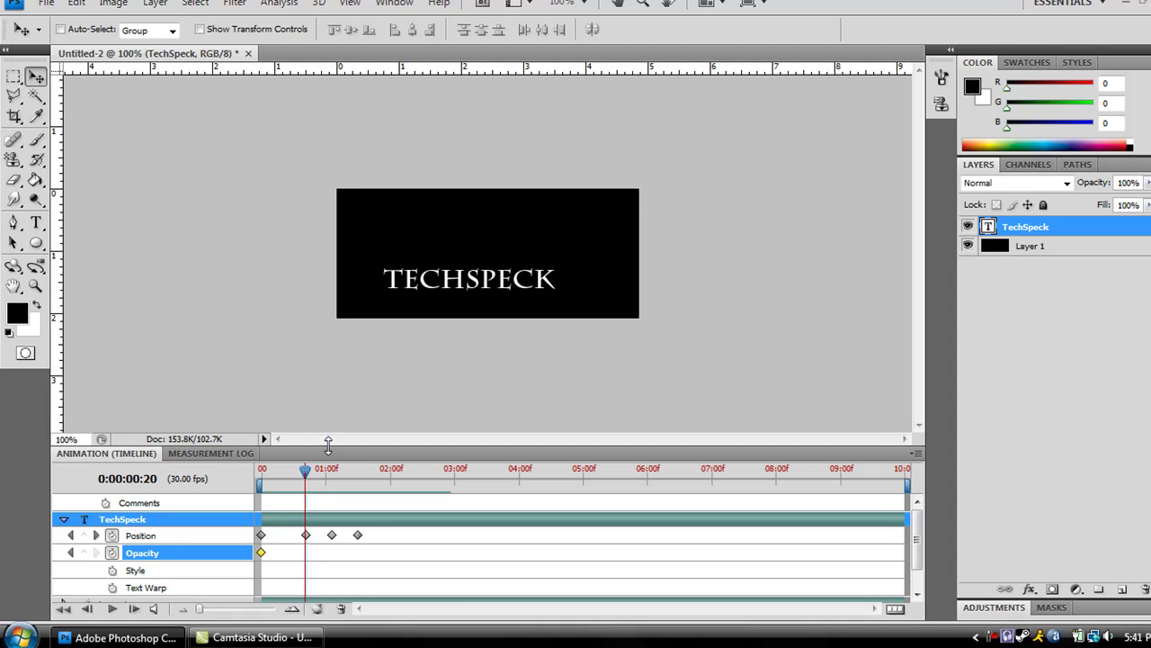
Set layer Opacity to 67%, then about 30% at 1:03, then 0% at the final keyframe
click(1148, 183)
drag(1148, 202, 1121, 232)
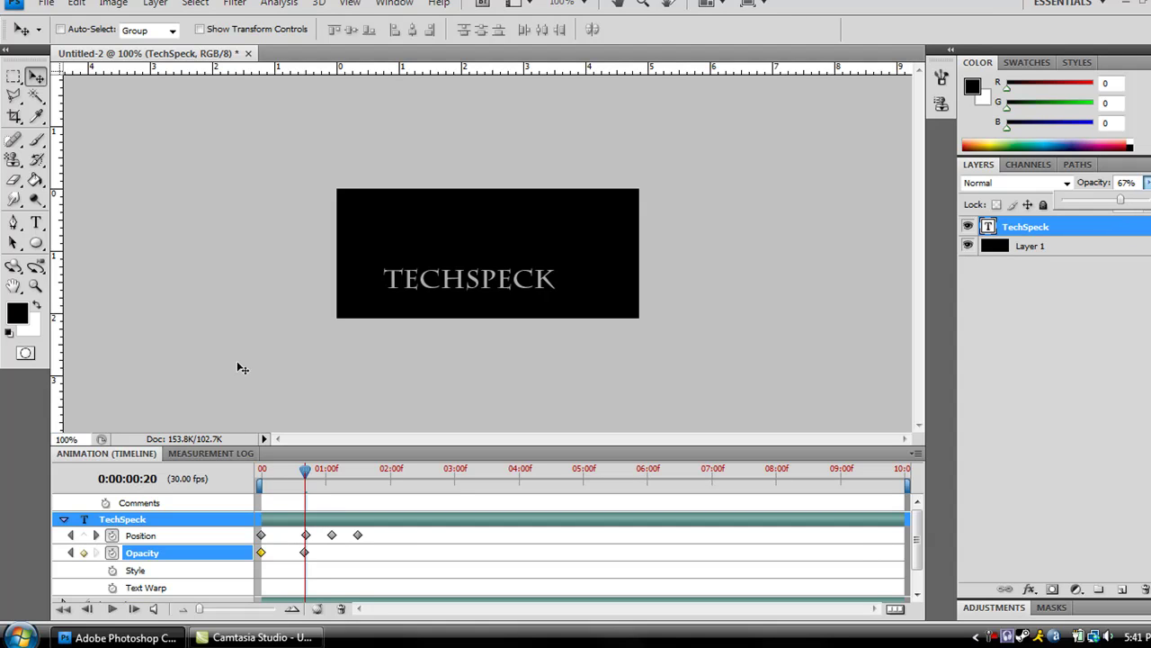
click(331, 489)
click(333, 471)
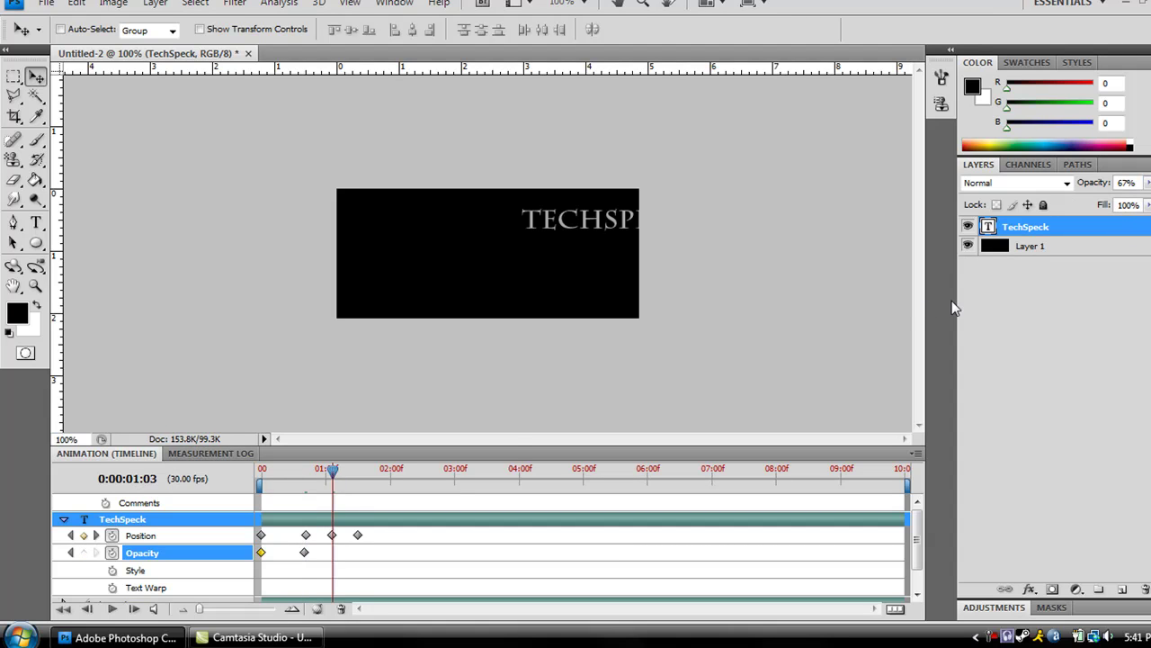
drag(1146, 183, 1101, 208)
click(358, 468)
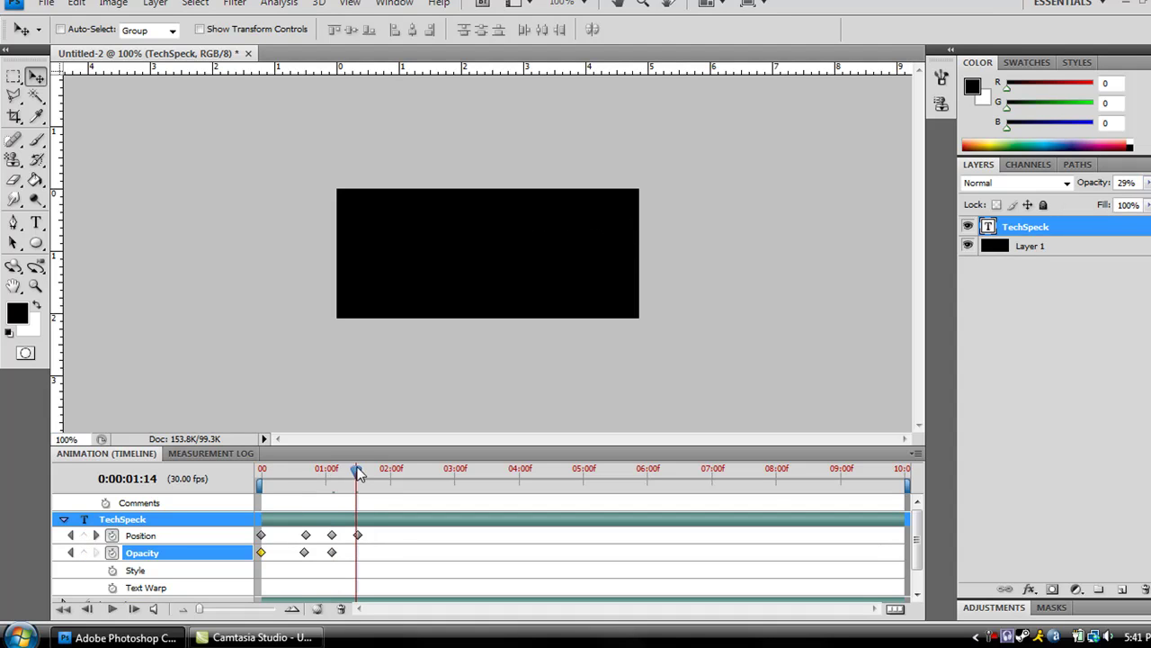
drag(358, 467, 356, 467)
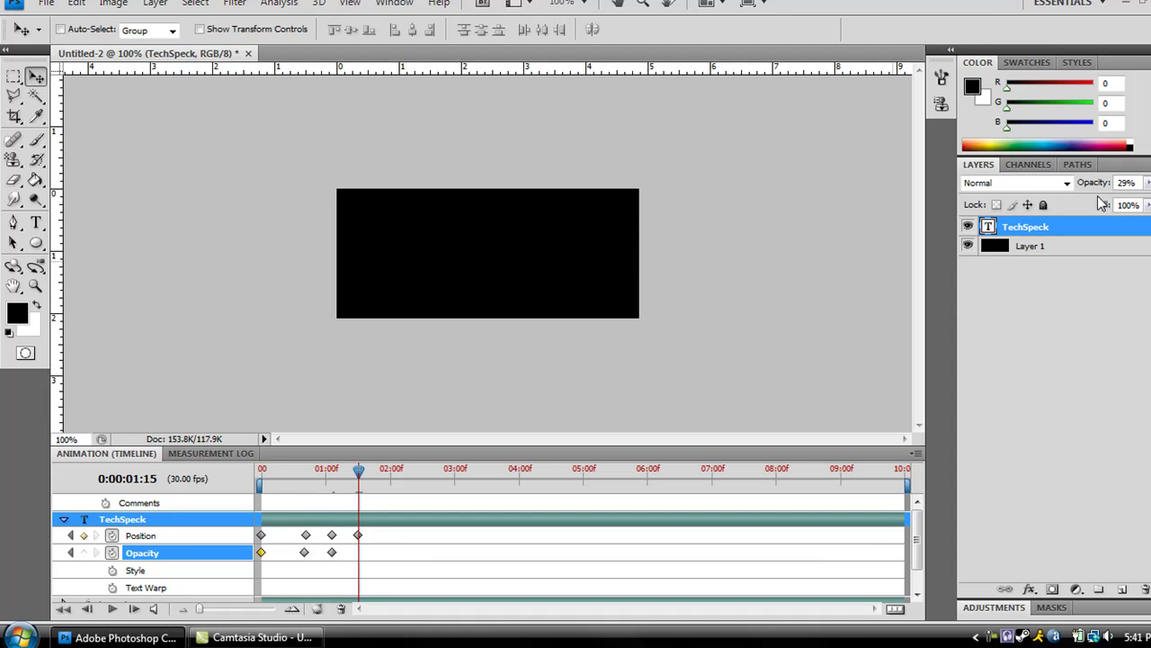
click(1148, 183)
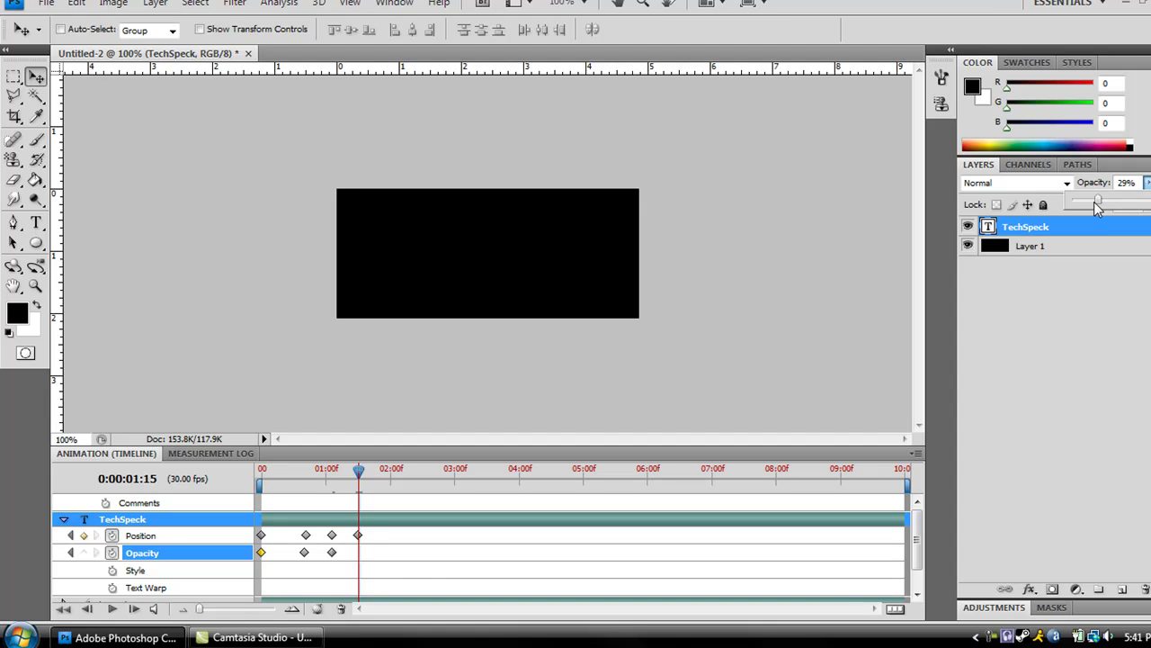
drag(1097, 207, 1036, 207)
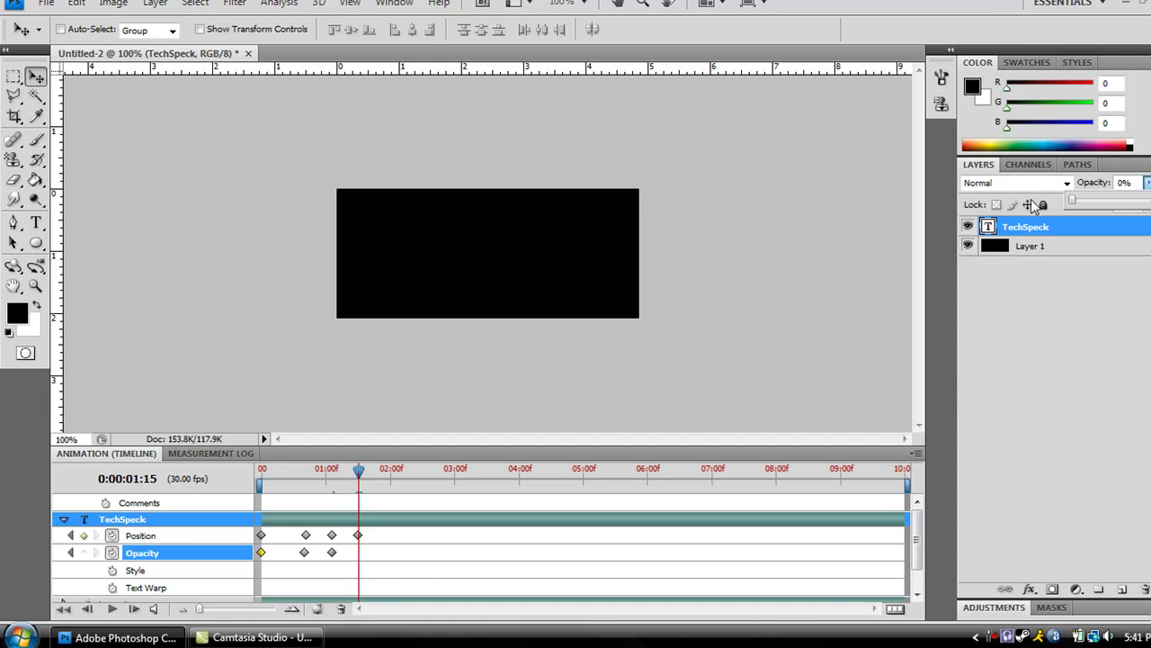
Play the animation from the first frame to preview the fade
click(63, 609)
click(111, 609)
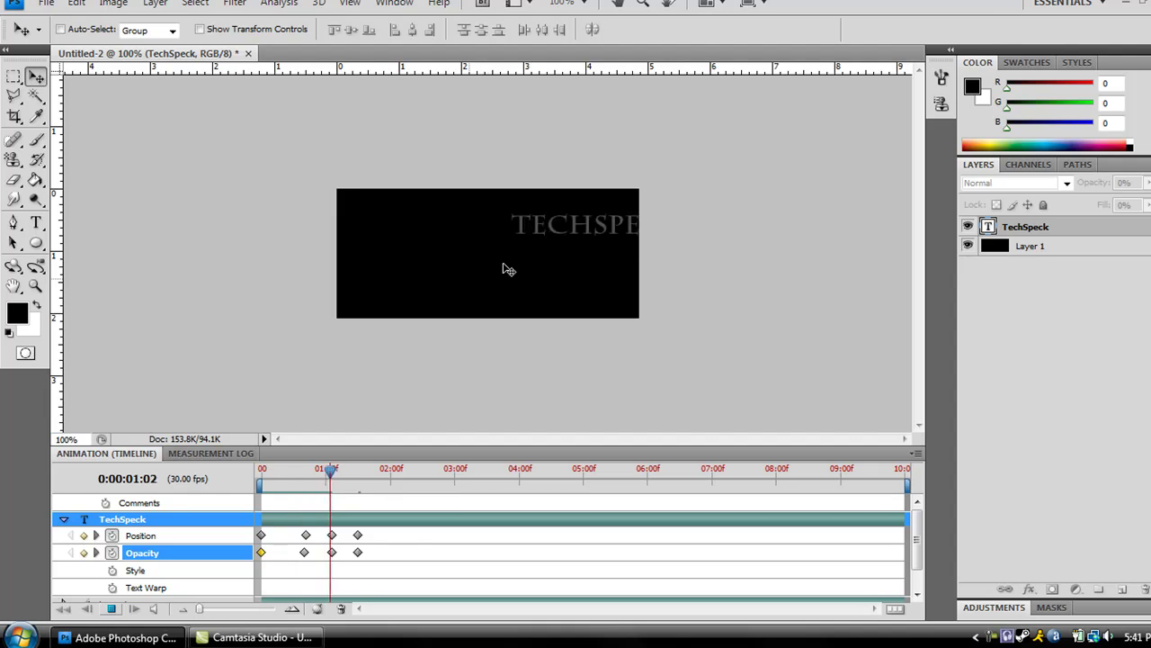
click(109, 610)
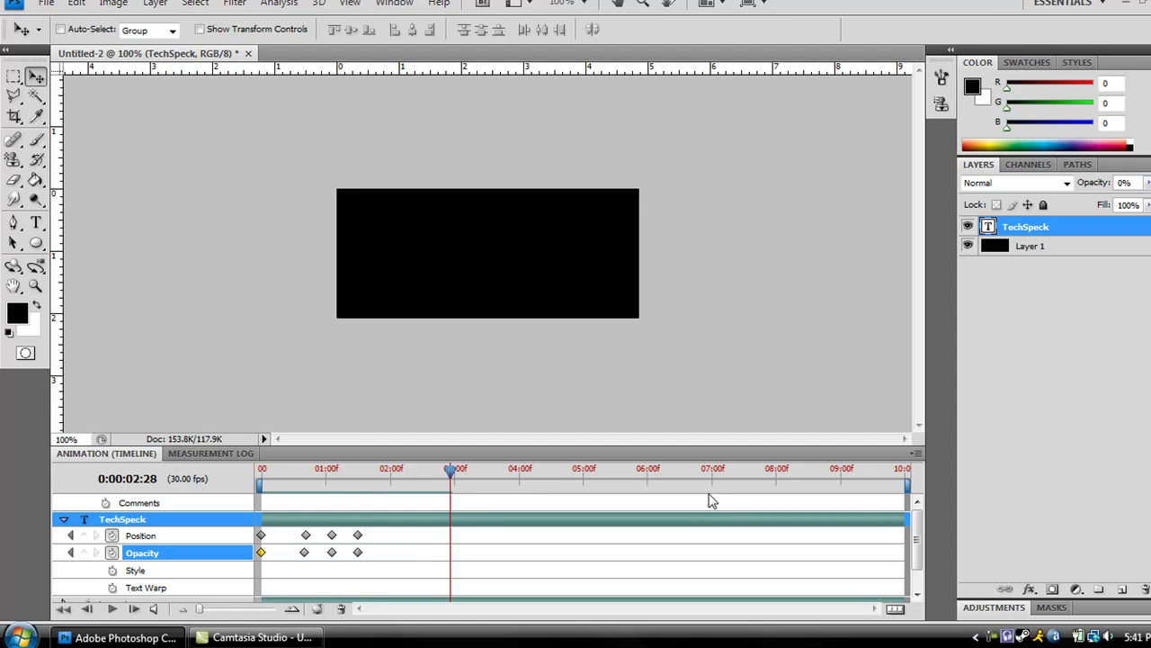
scroll(919, 557, down, 1)
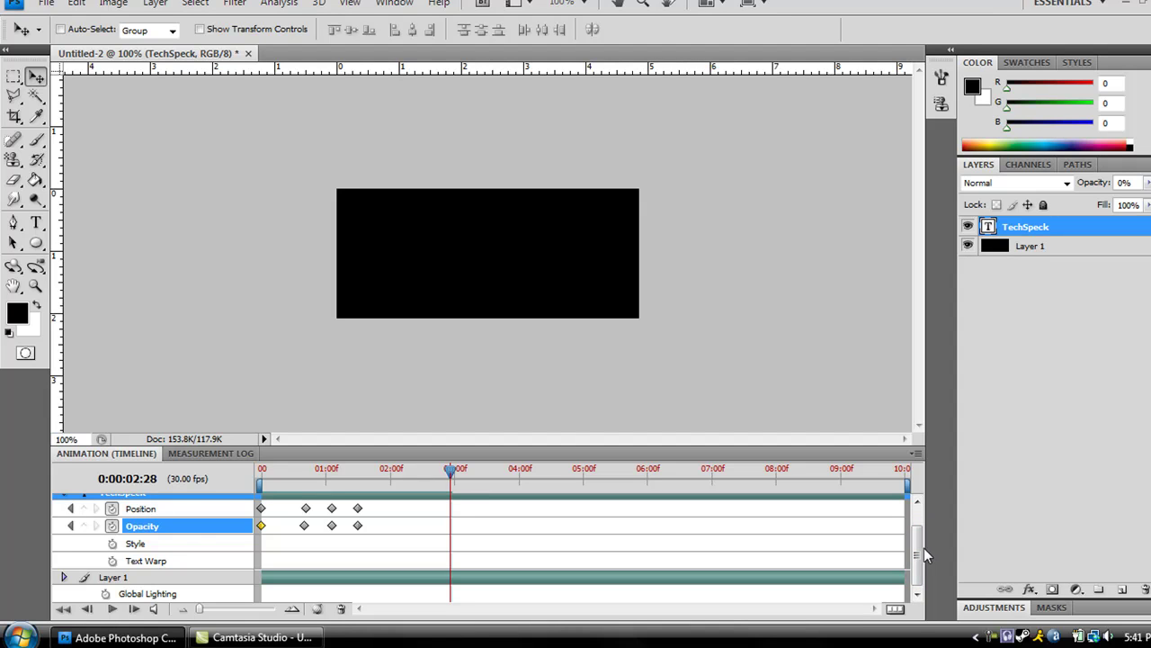
scroll(921, 550, up, 1)
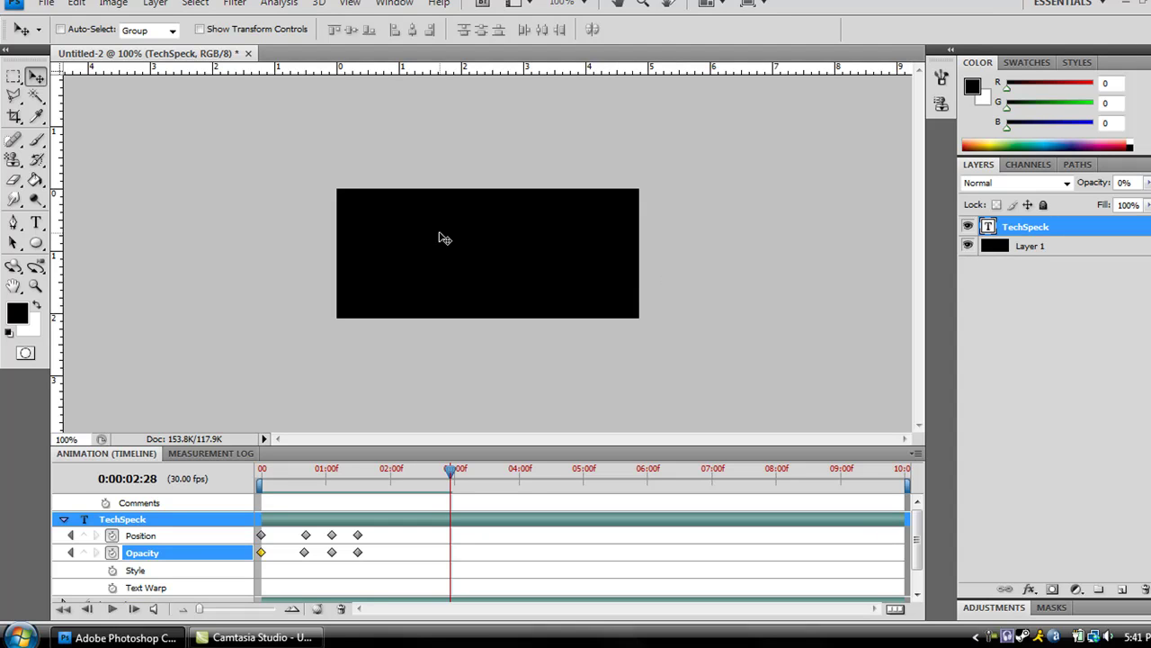
Move TECHSPECK to the upper left at the second Position keyframe and the lower left at 1:03
click(254, 536)
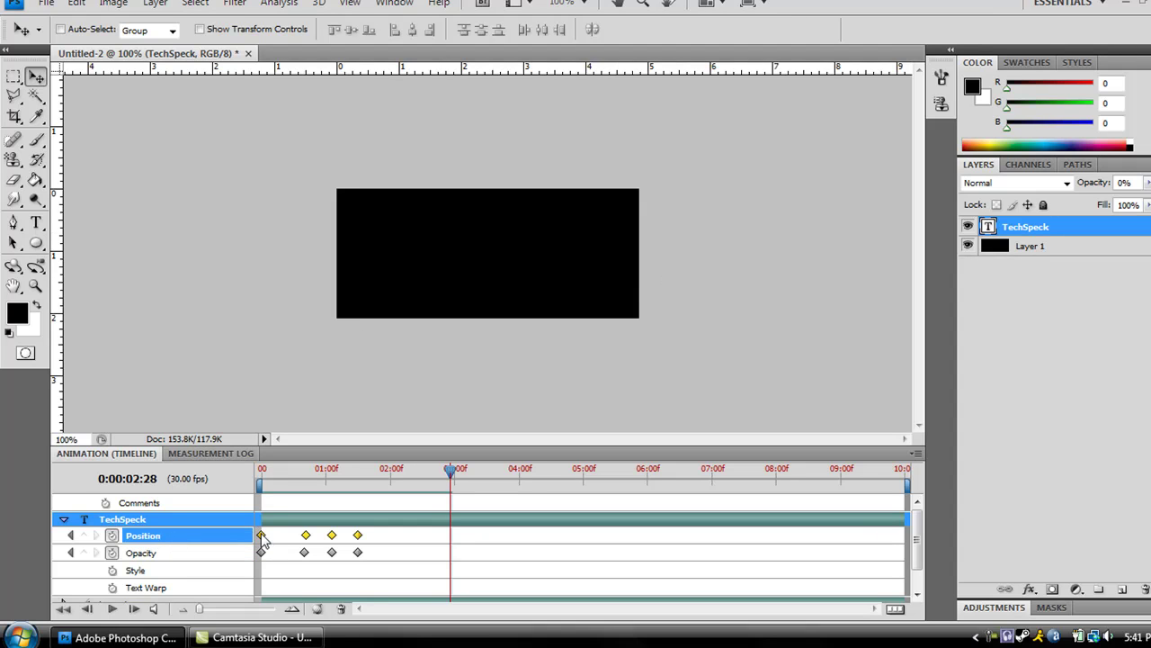
click(289, 542)
click(306, 535)
click(306, 475)
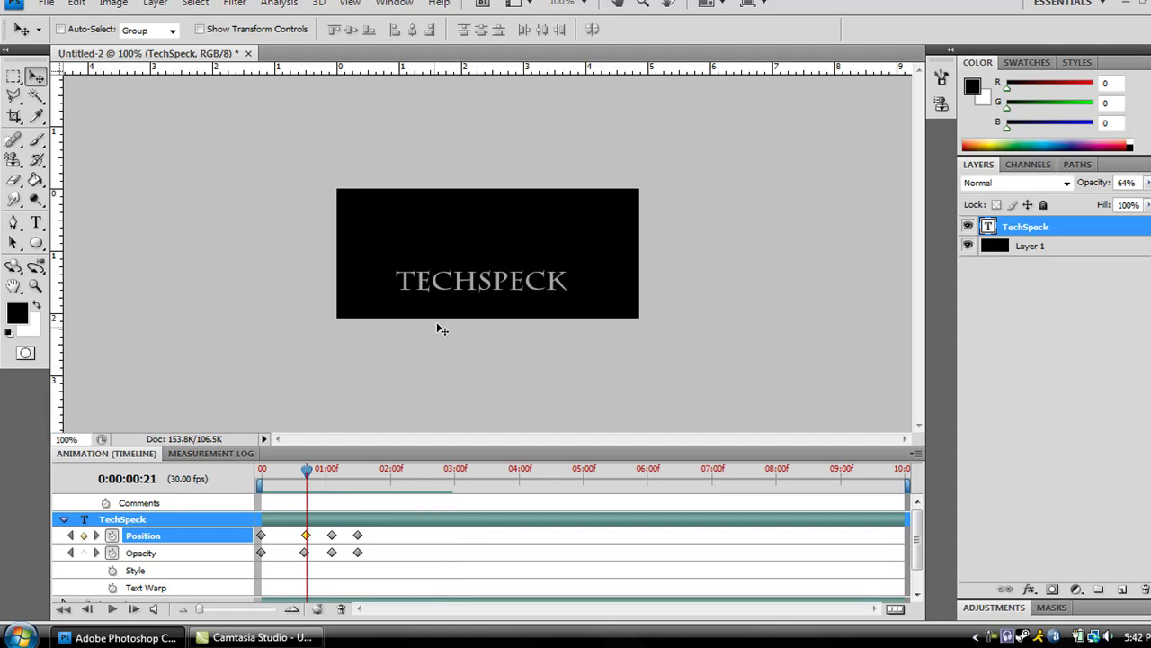
mouse_move(437, 327)
mouse_down()
mouse_move(450, 244)
mouse_move(413, 186)
mouse_up()
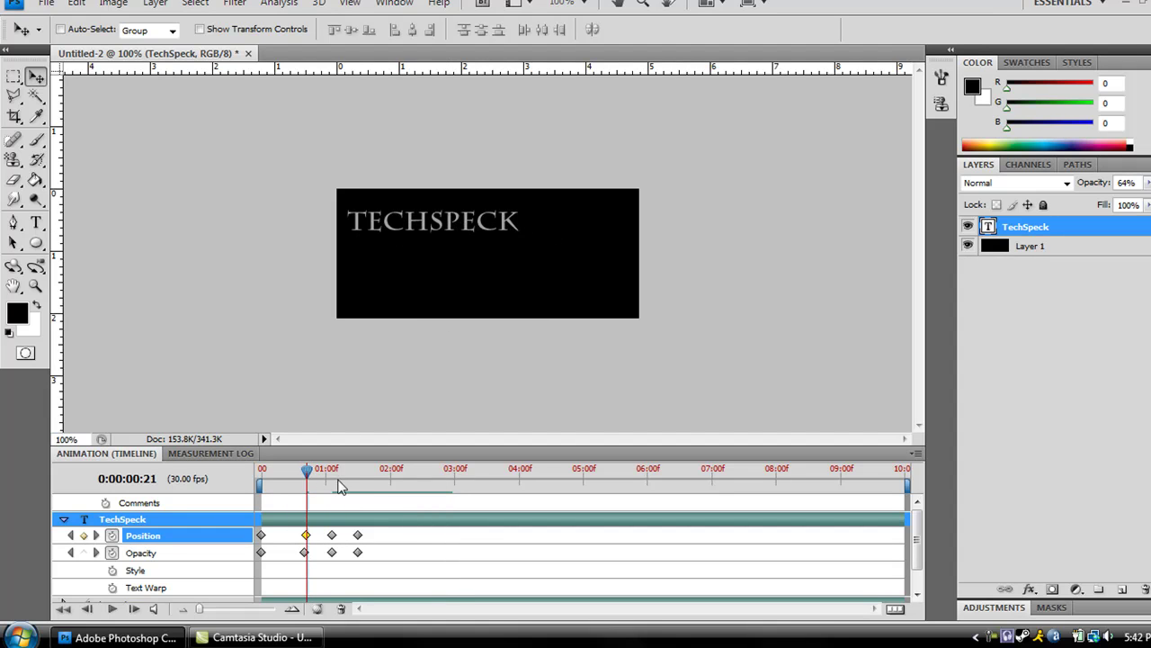
drag(335, 473, 332, 474)
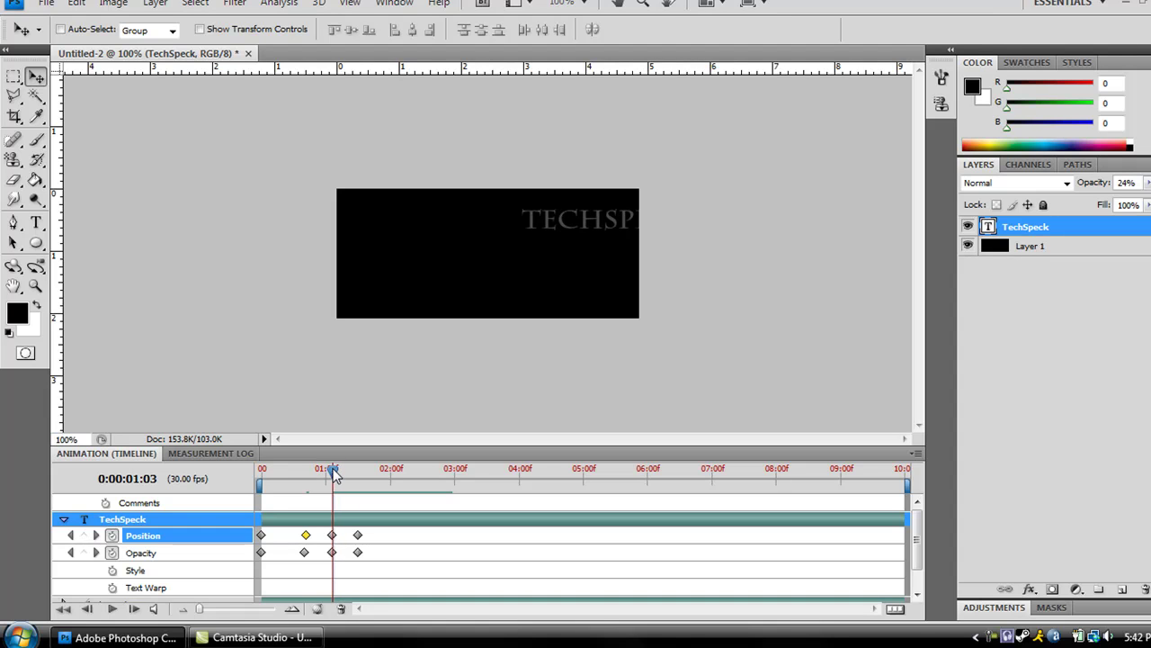
drag(576, 230, 410, 306)
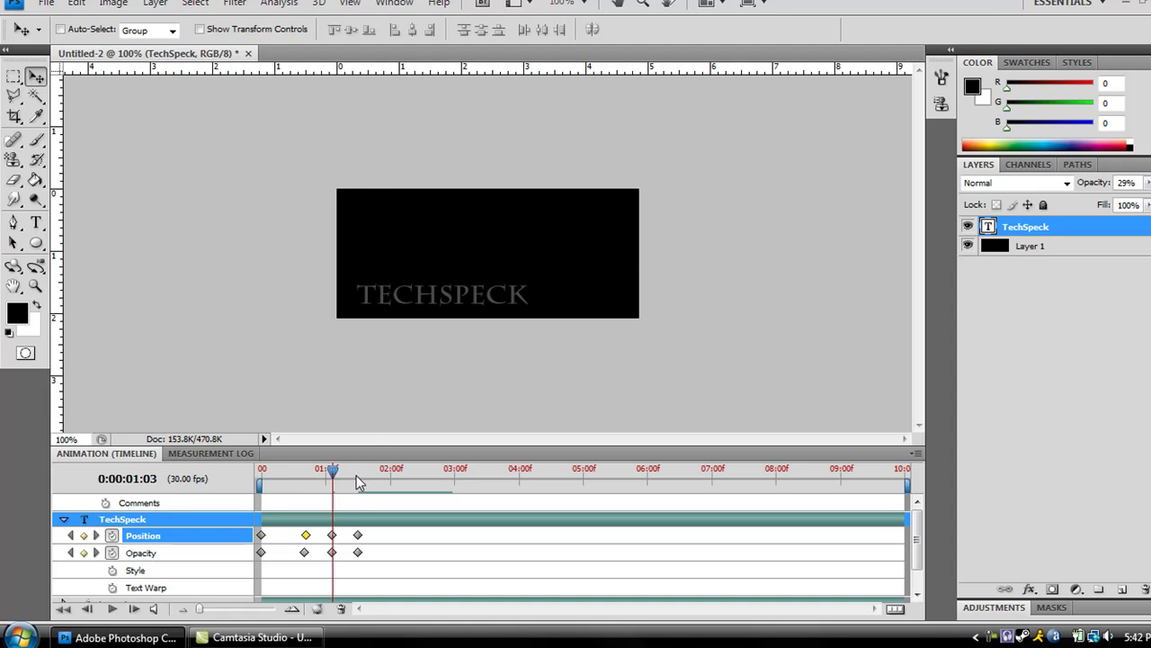
drag(357, 475, 247, 477)
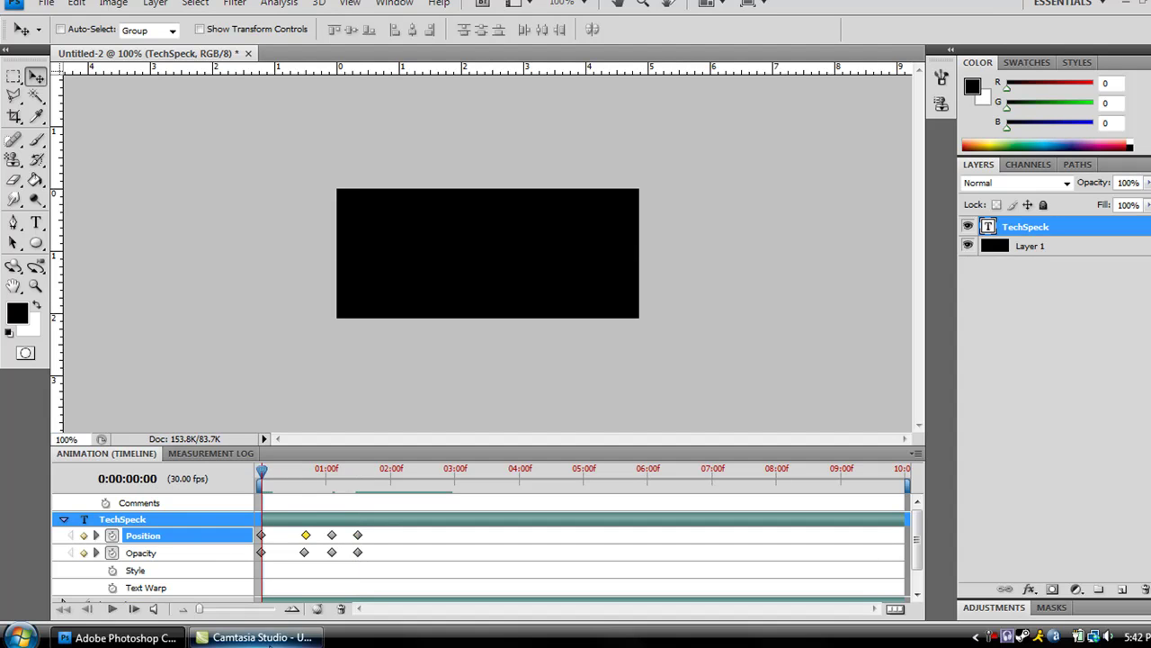
click(111, 609)
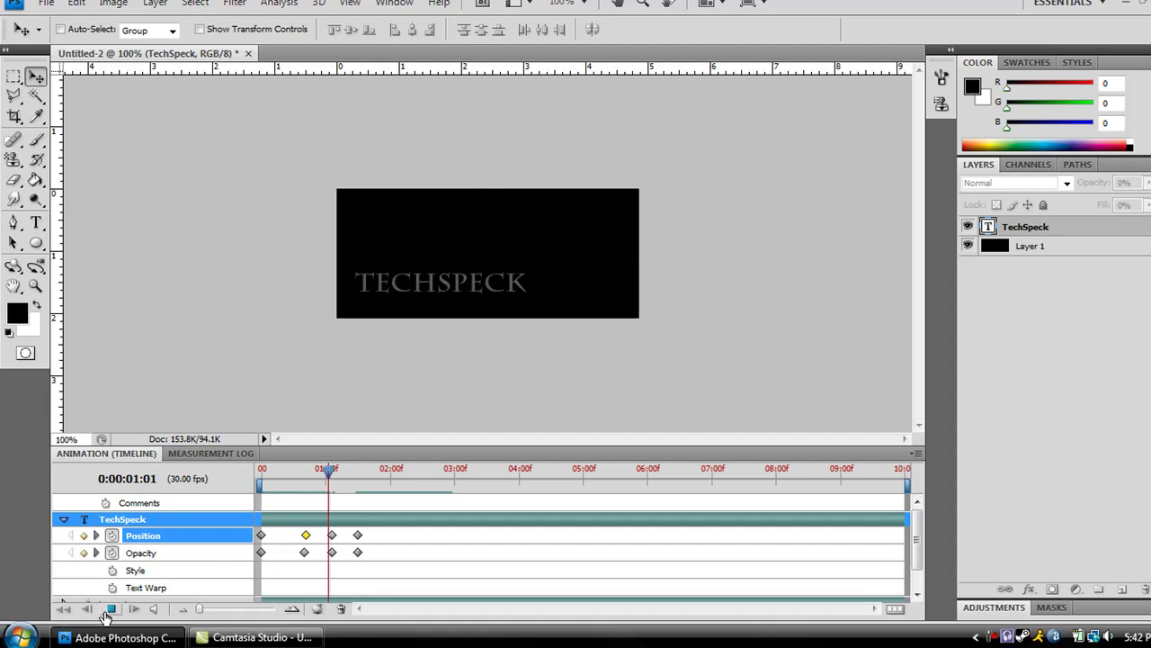
click(391, 511)
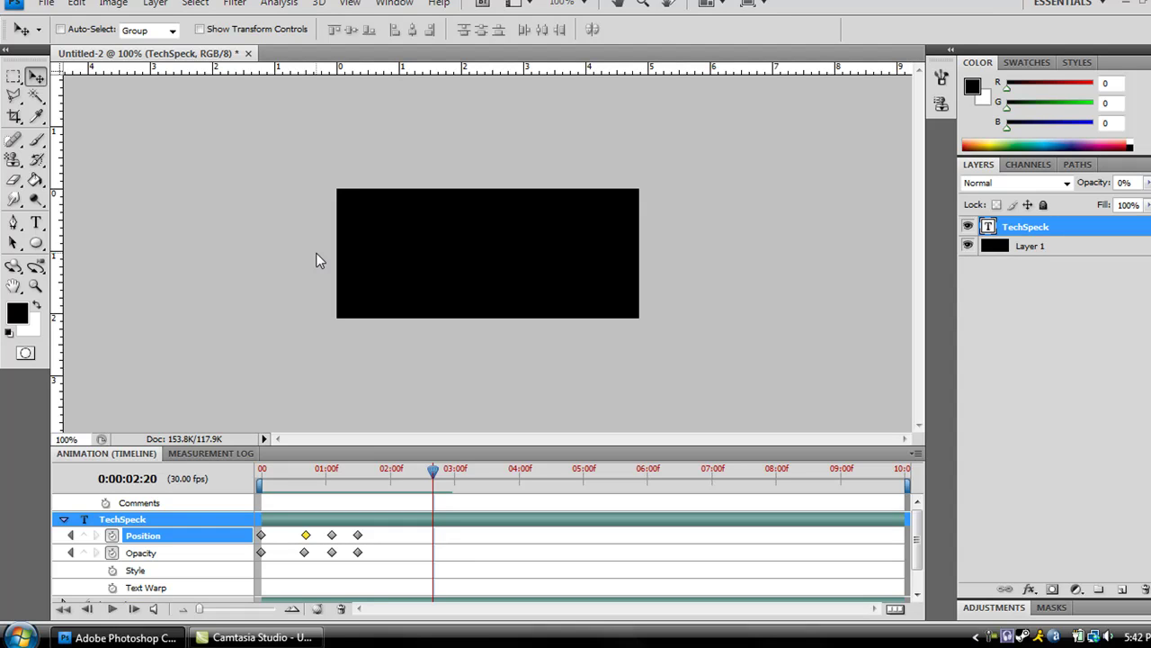
drag(435, 483, 377, 470)
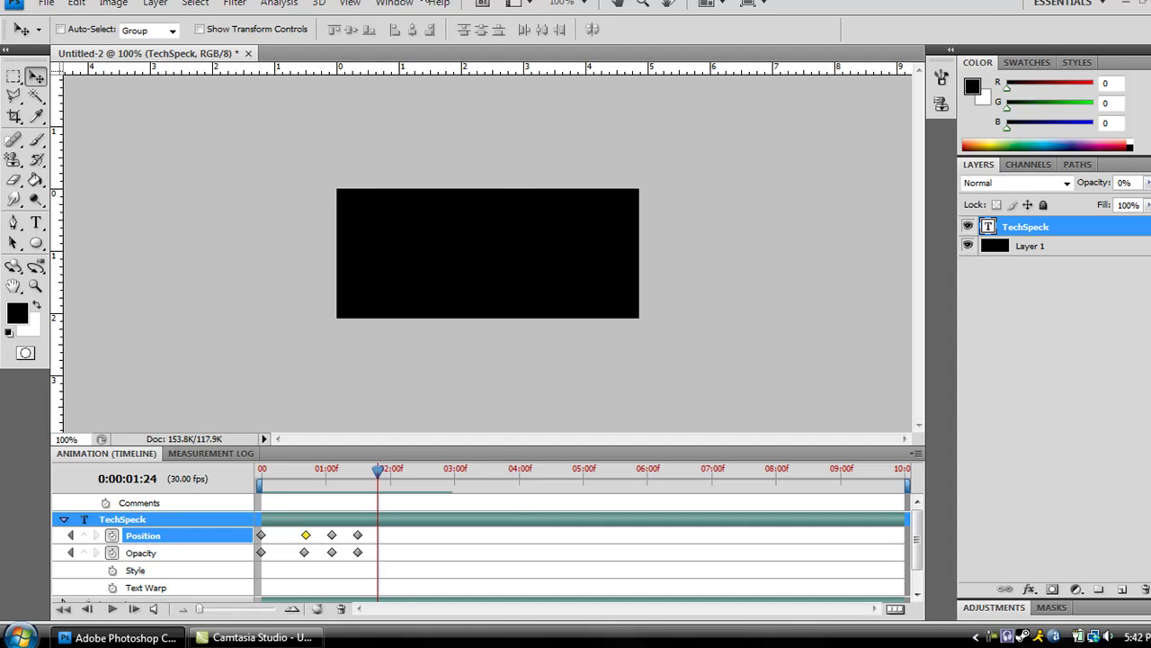
click(414, 4)
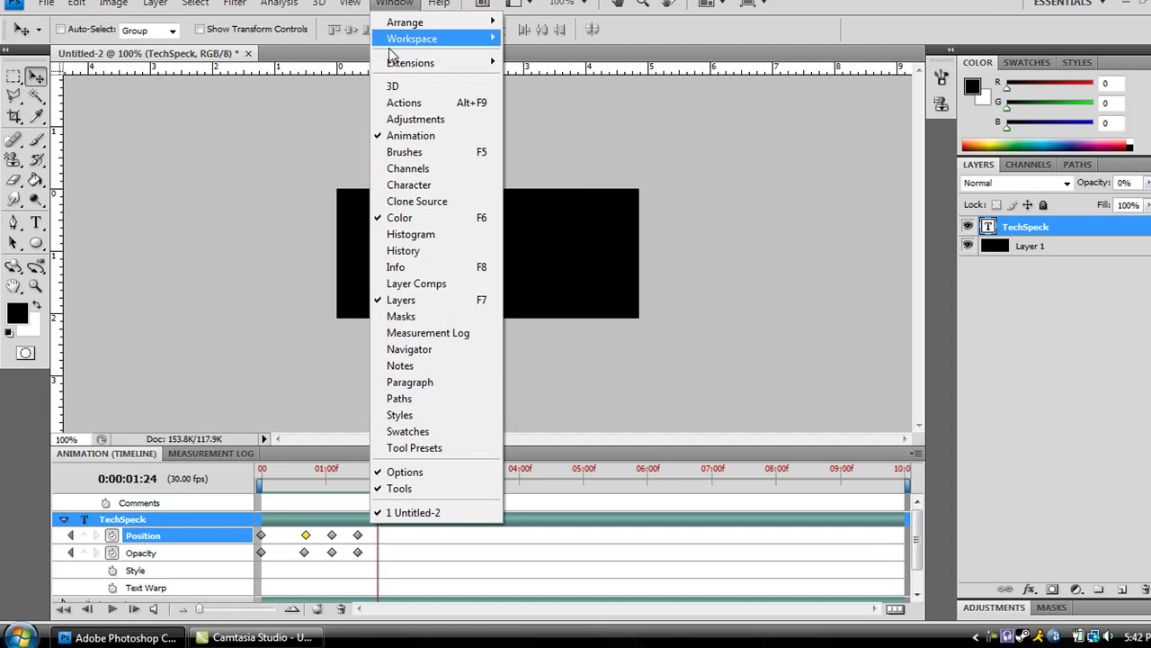
click(233, 167)
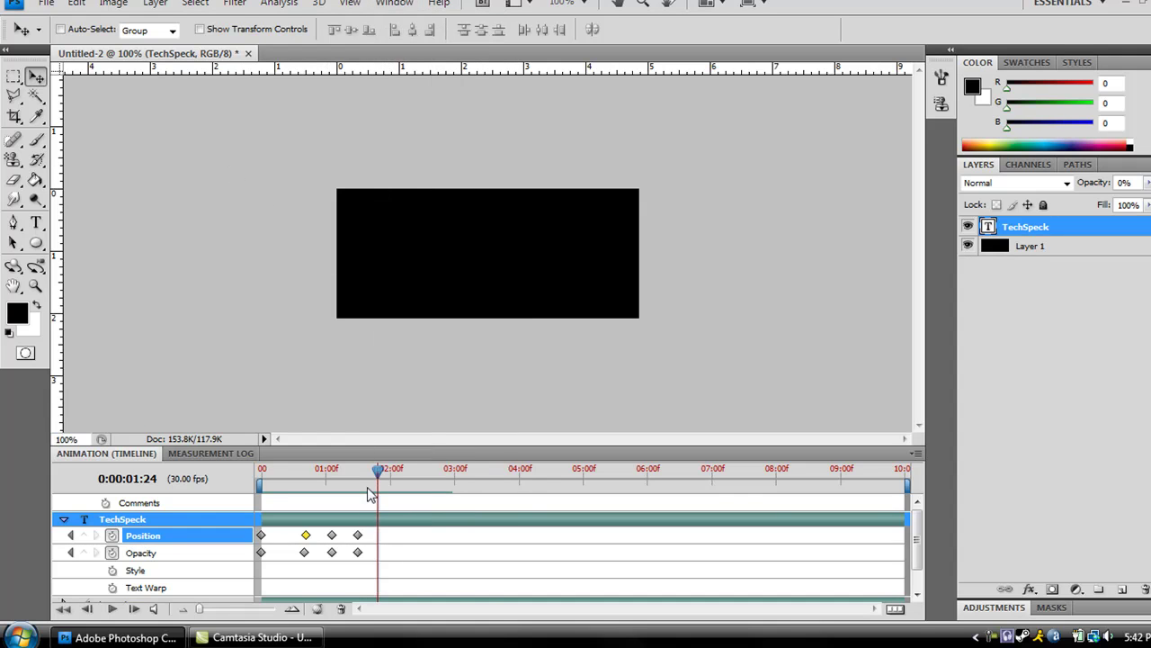
drag(380, 484, 355, 531)
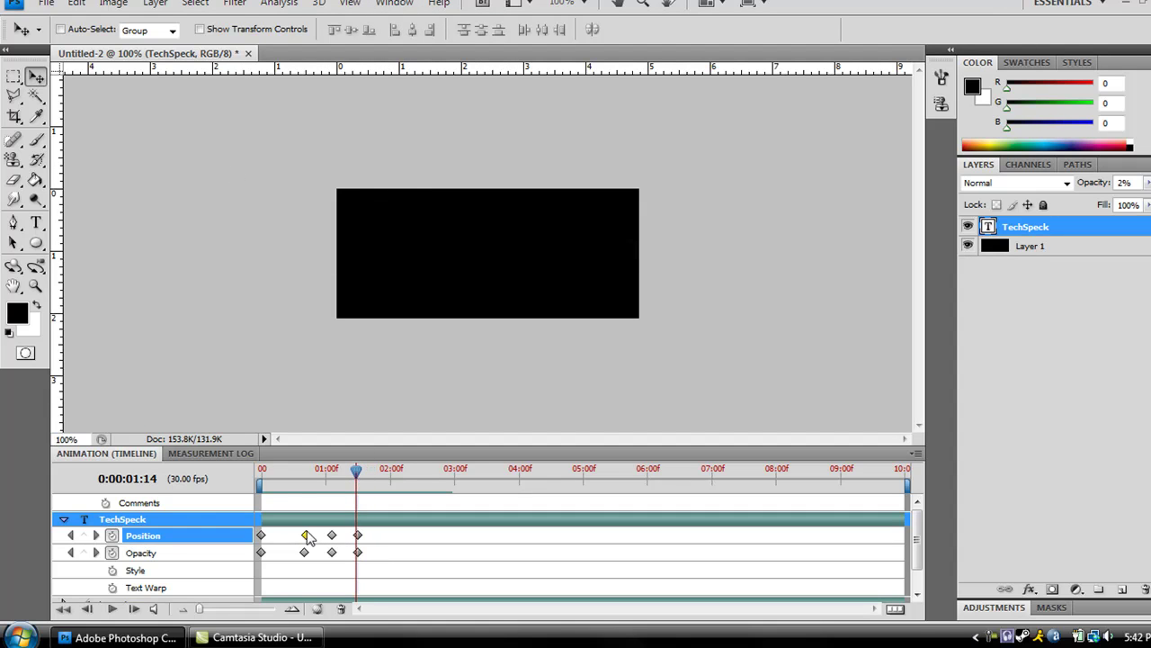